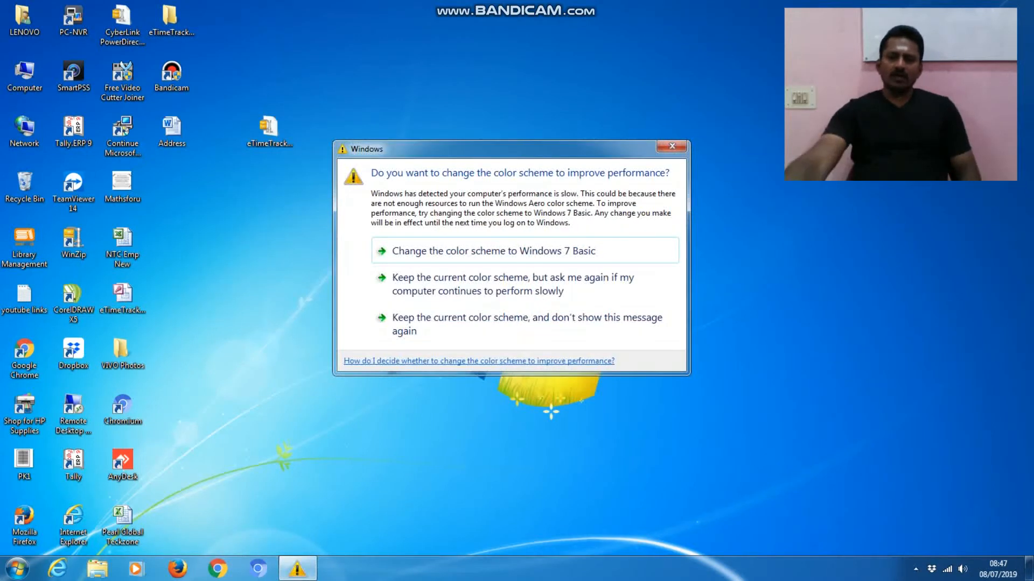
- Switch the color scheme to Windows 7 Basic to clear the performance prompt, then select the eTimeTrack desktop icon
{"action": "left_click", "coordinate": [672, 146]}
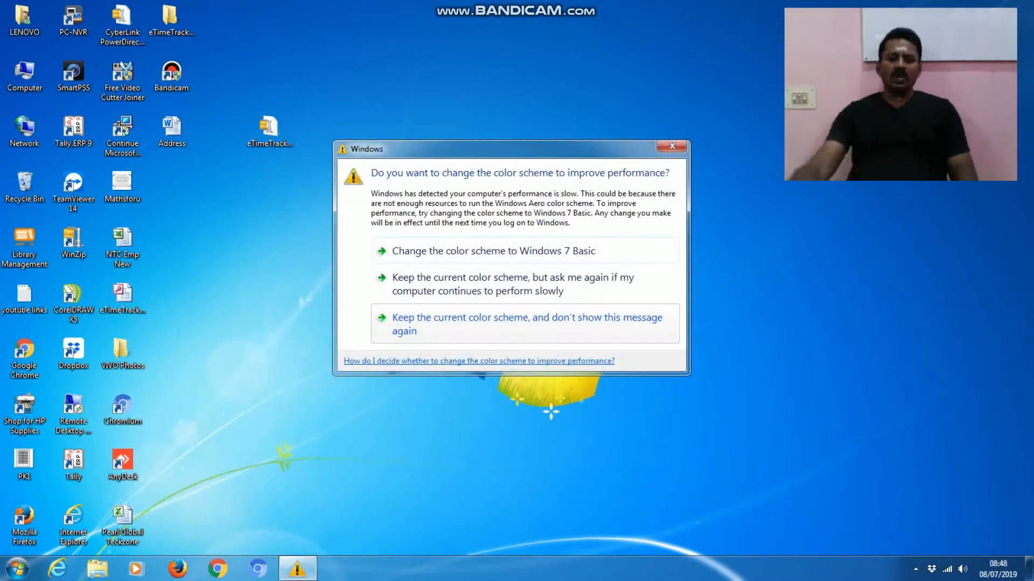
{"action": "left_click", "coordinate": [672, 147]}
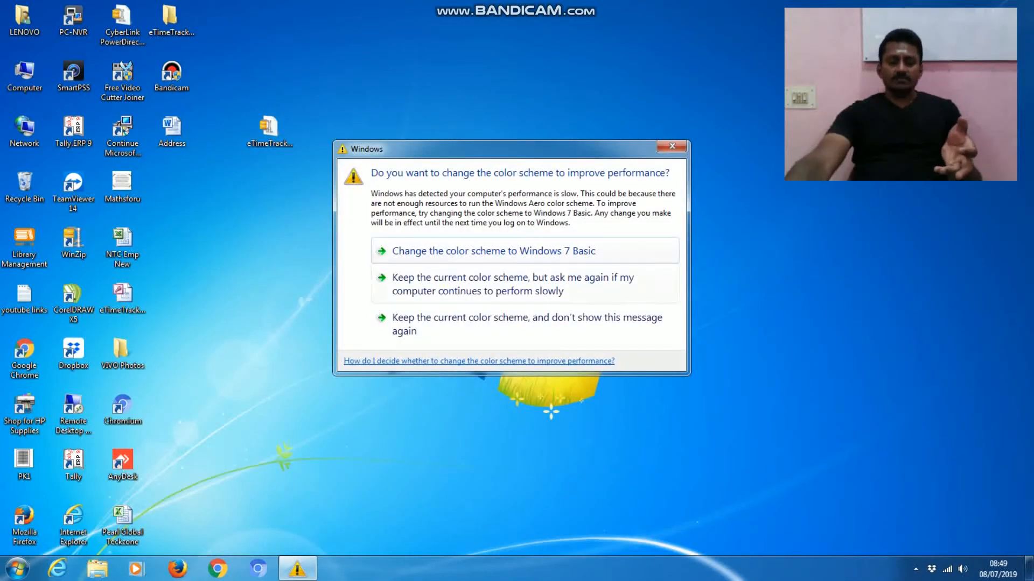
{"action": "left_click", "coordinate": [468, 253]}
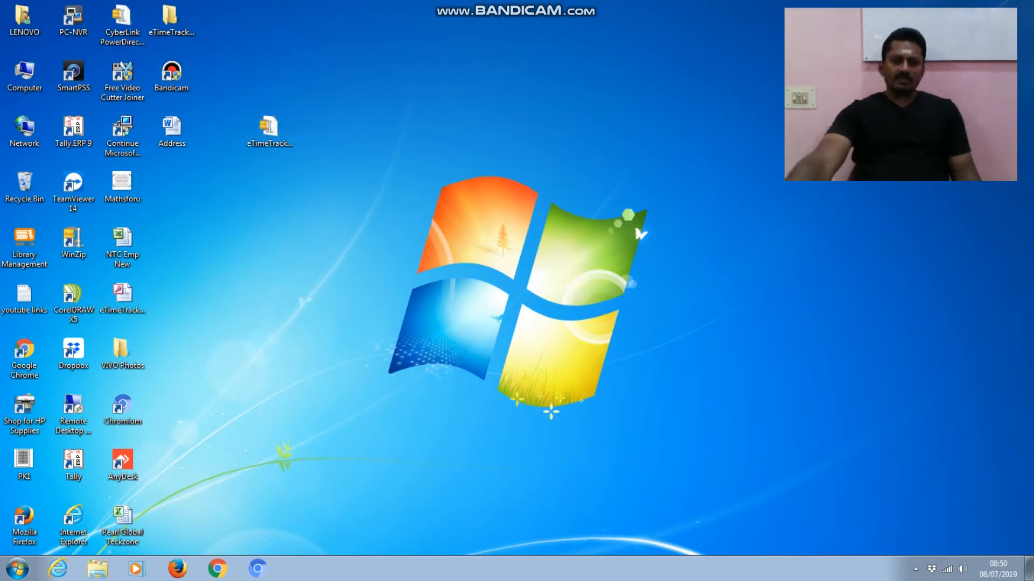
{"action": "left_click", "coordinate": [269, 129]}
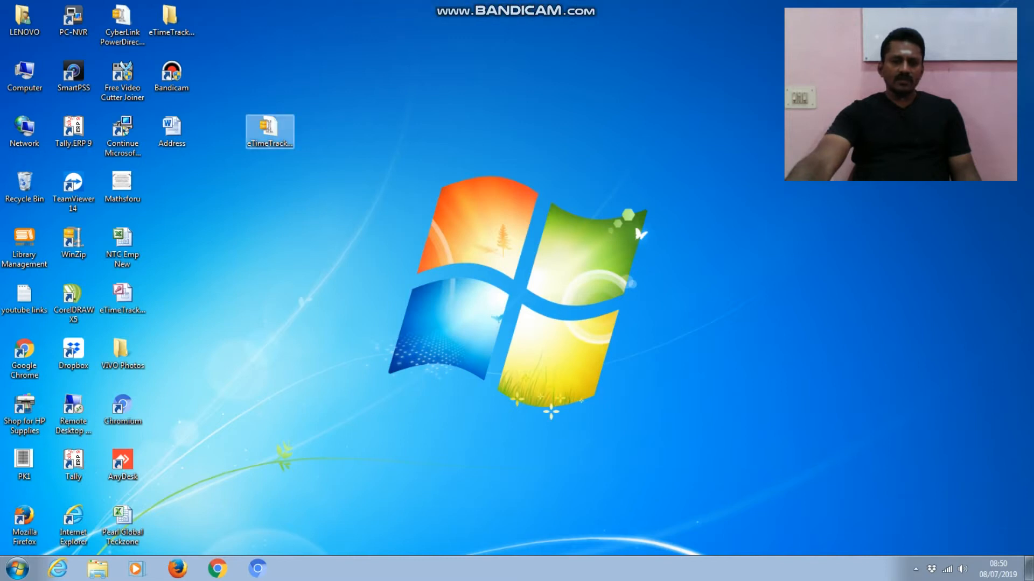
- Open the eTimeTrack package and browse its DbFiles folder, checking the Oracle_script file
{"action": "right_click", "coordinate": [270, 129]}
{"action": "left_click", "coordinate": [301, 216]}
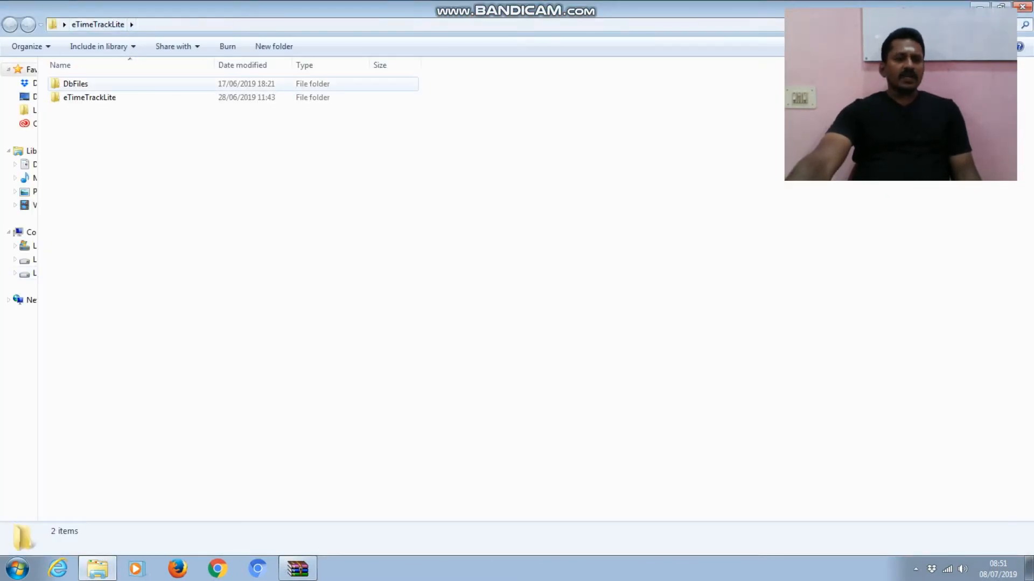
{"action": "double_click", "coordinate": [76, 84]}
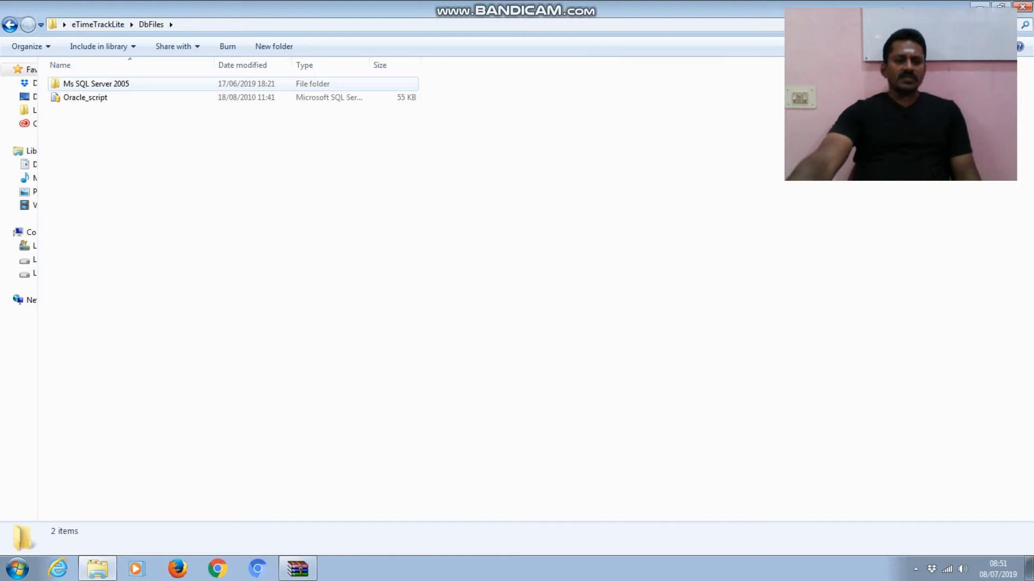
{"action": "left_click", "coordinate": [102, 97]}
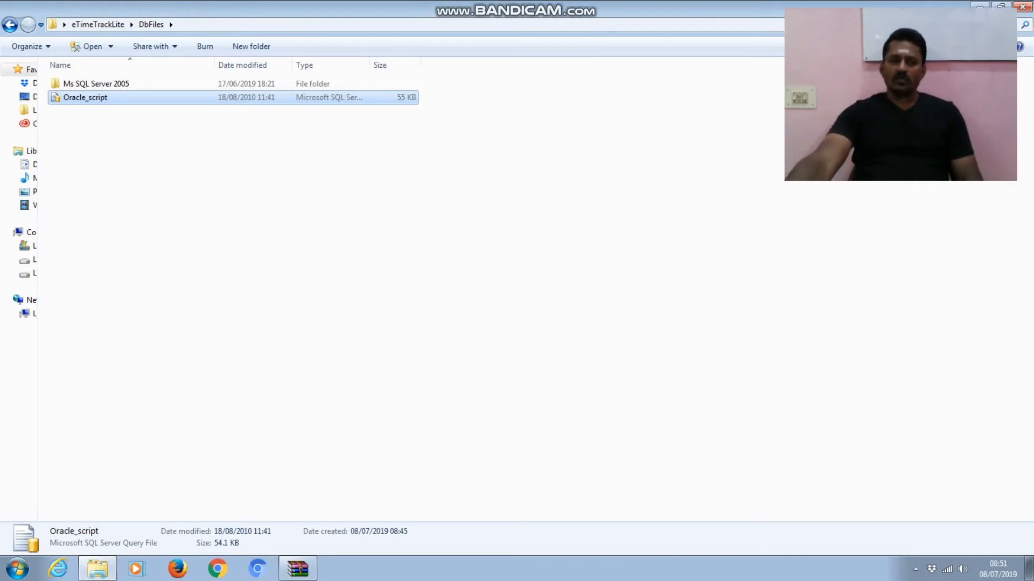
- View the Ms SQL Server 2005 folder, then go back up to the eTimeTrackLite folder
{"action": "double_click", "coordinate": [121, 85]}
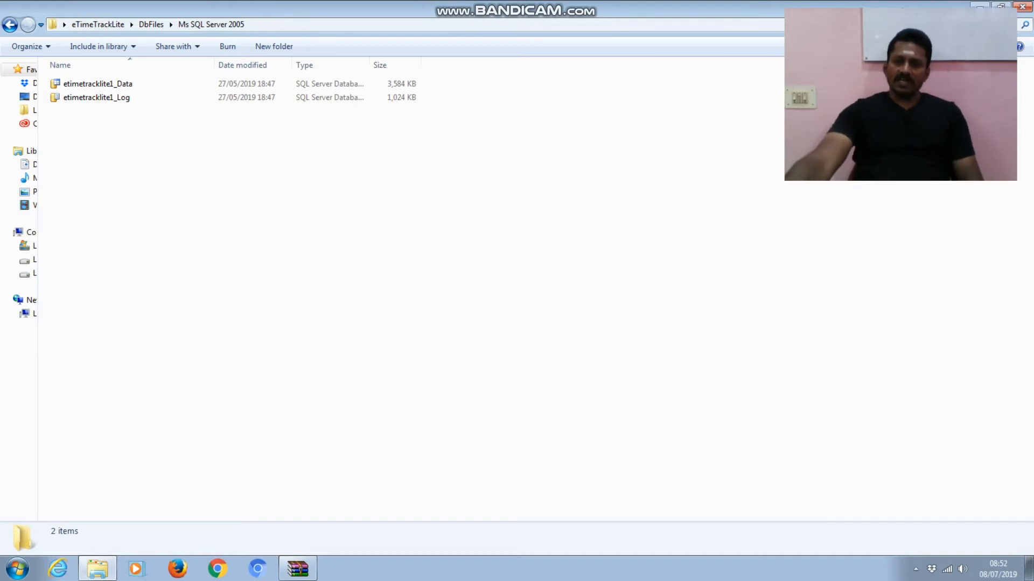
{"action": "left_click", "coordinate": [10, 25]}
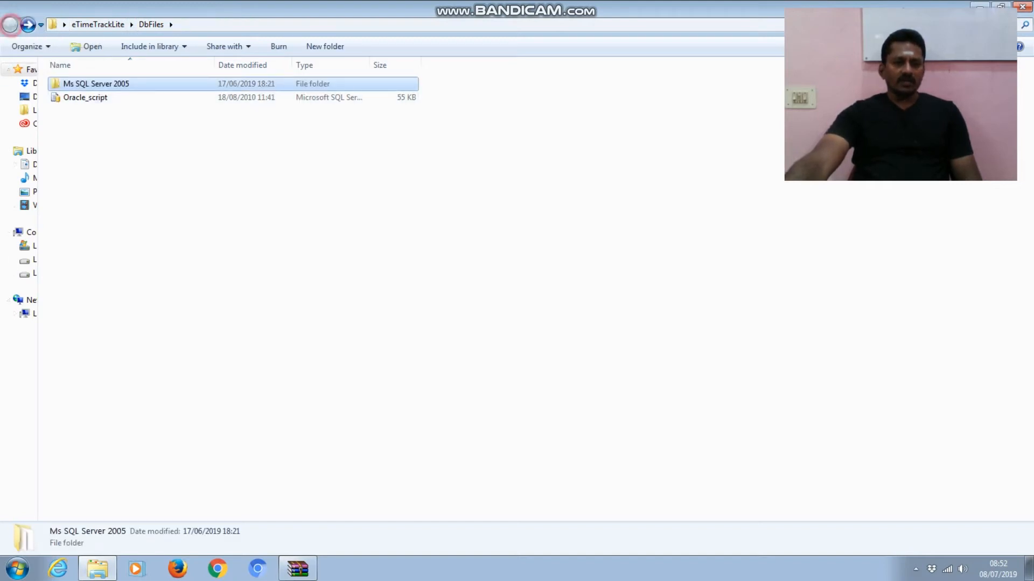
{"action": "left_click", "coordinate": [10, 25]}
{"action": "left_click", "coordinate": [69, 98]}
- Run the eTimeTrackLite installer package from its subfolder, allowing it past the Security Warning
{"action": "double_click", "coordinate": [69, 98]}
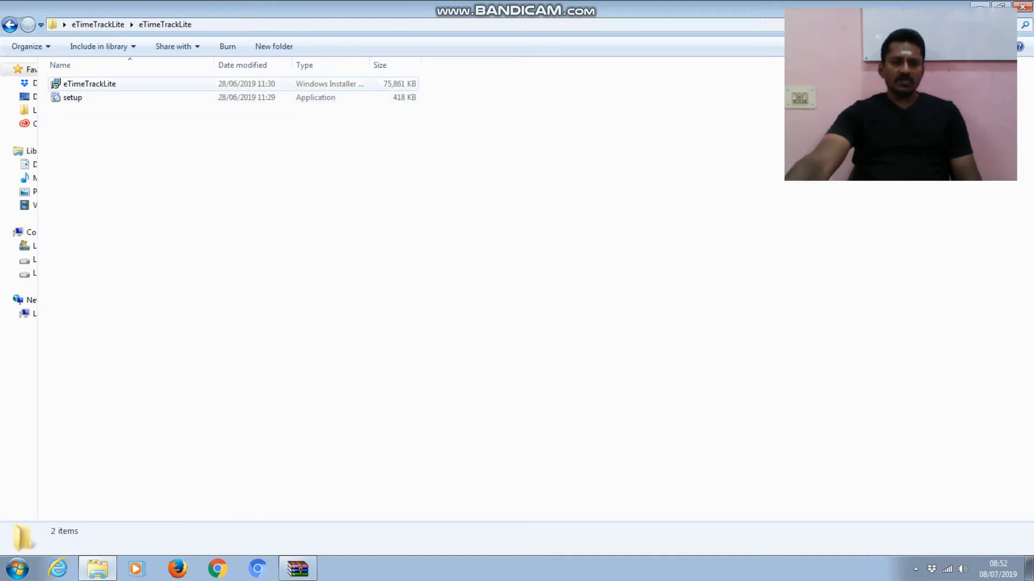
{"action": "left_click", "coordinate": [91, 84]}
{"action": "left_click", "coordinate": [65, 98]}
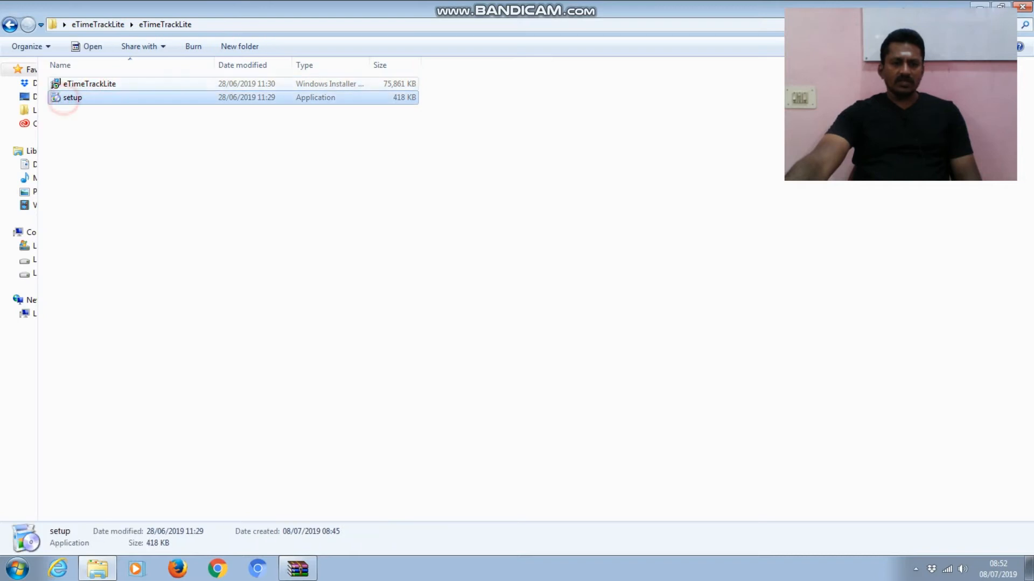
{"action": "double_click", "coordinate": [79, 83]}
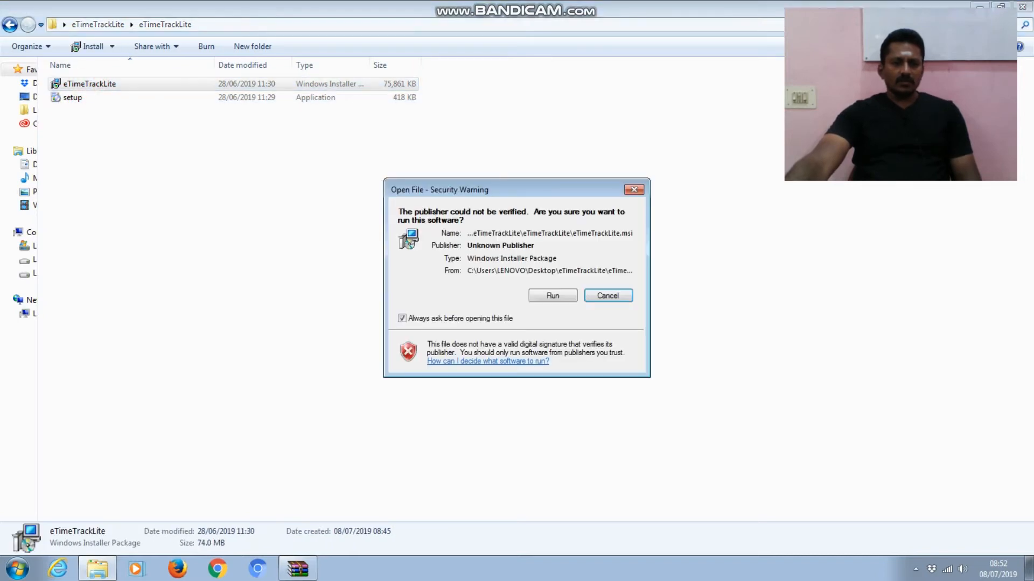
{"action": "left_click", "coordinate": [552, 296]}
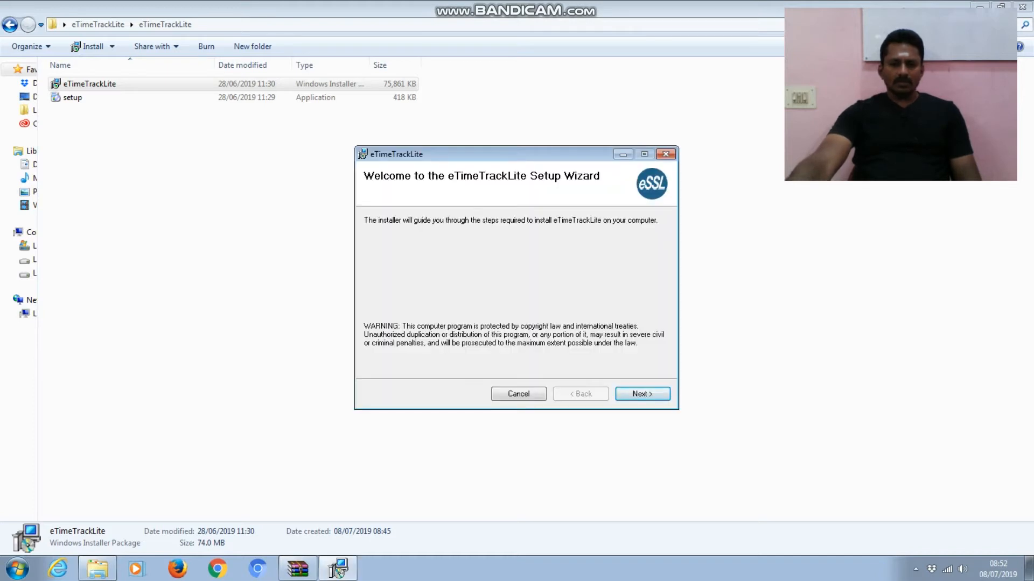
- Move past the welcome page and accept the license agreement
{"action": "left_click", "coordinate": [653, 392]}
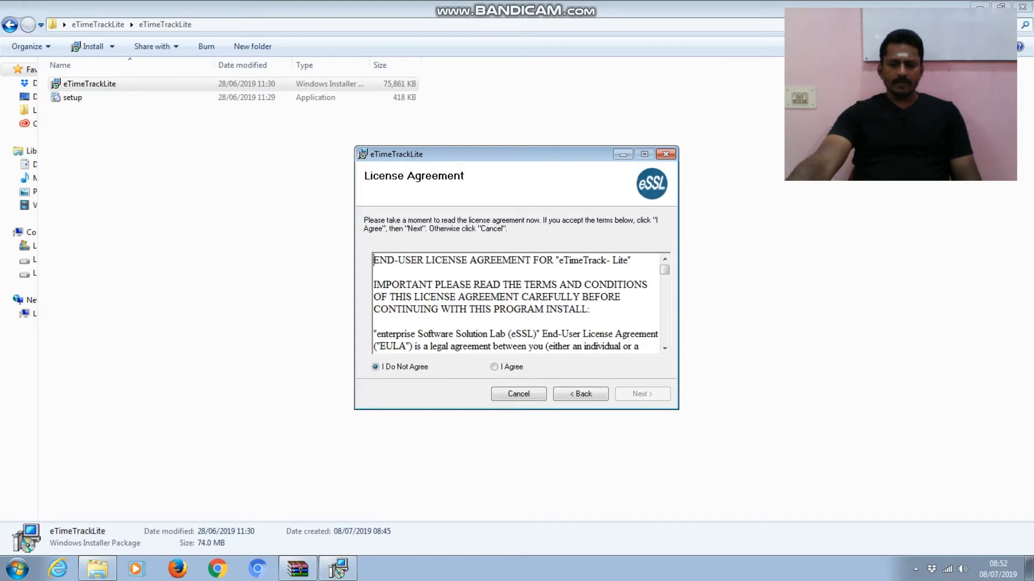
{"action": "left_click", "coordinate": [493, 366]}
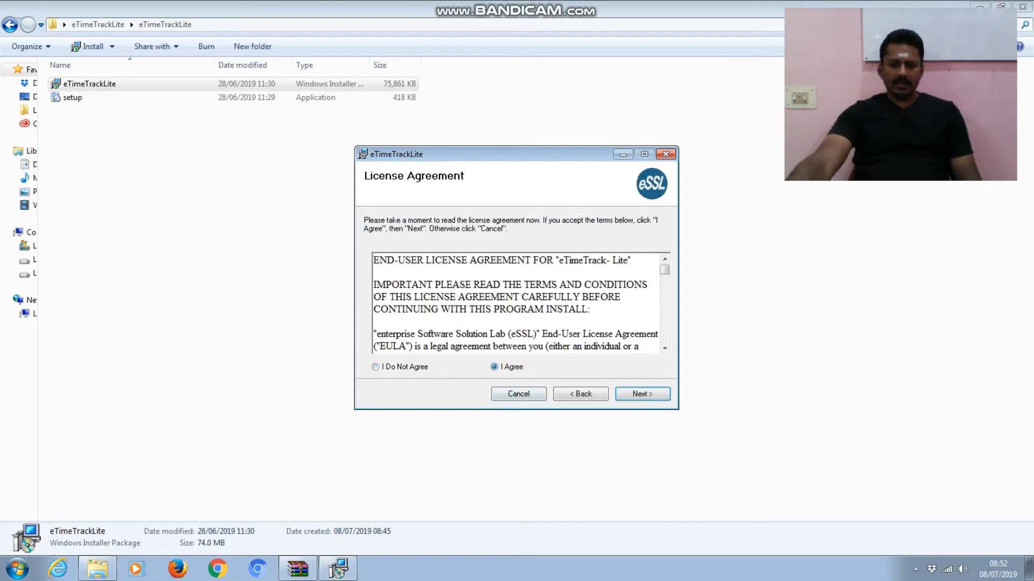
{"action": "left_click", "coordinate": [626, 395]}
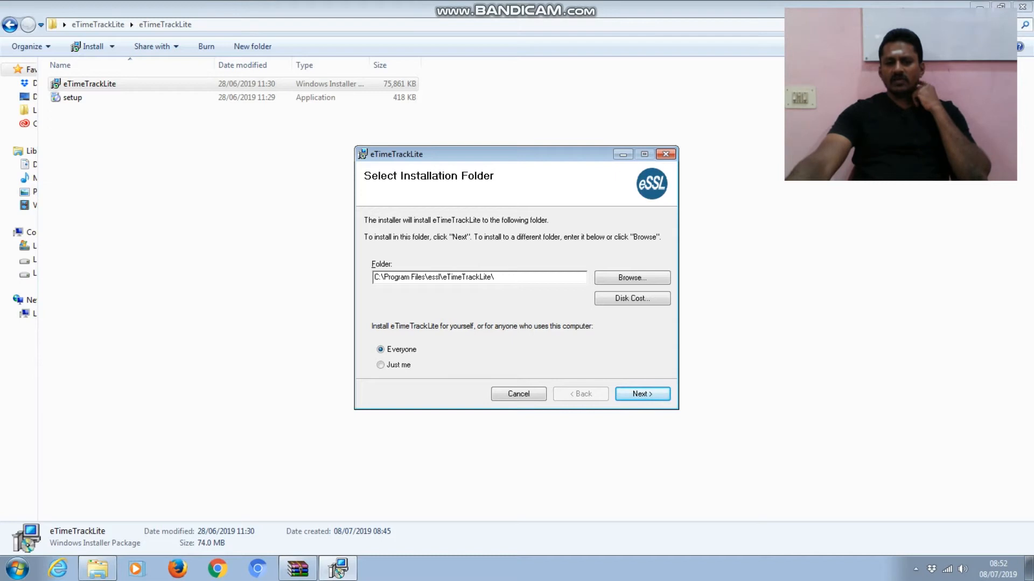
- Select the proposed C:\Program Files\essl\eTimeTrackLite\ path on the installation folder page, installing for Everyone
{"action": "left_click", "coordinate": [401, 277]}
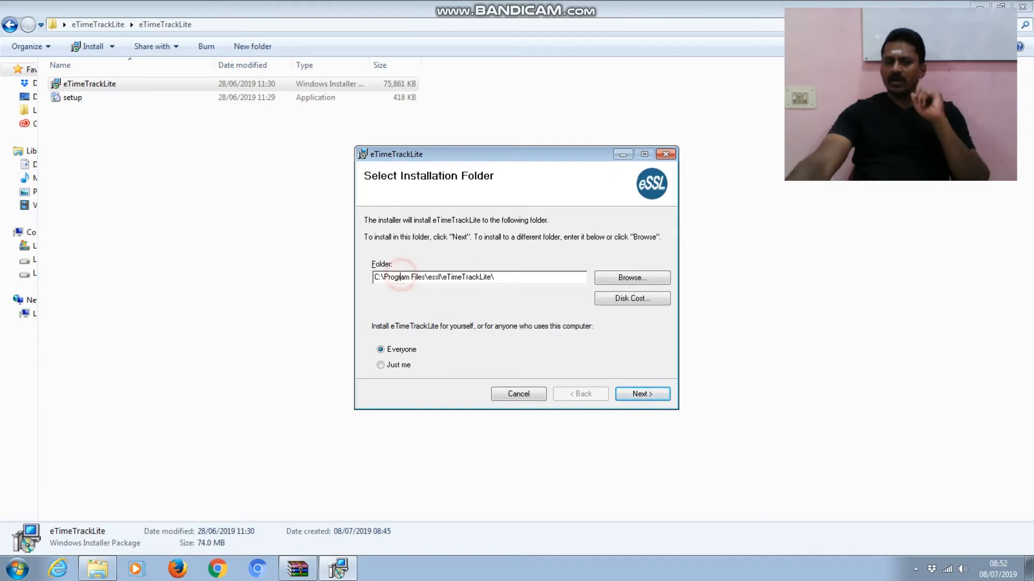
{"action": "left_click", "coordinate": [438, 276]}
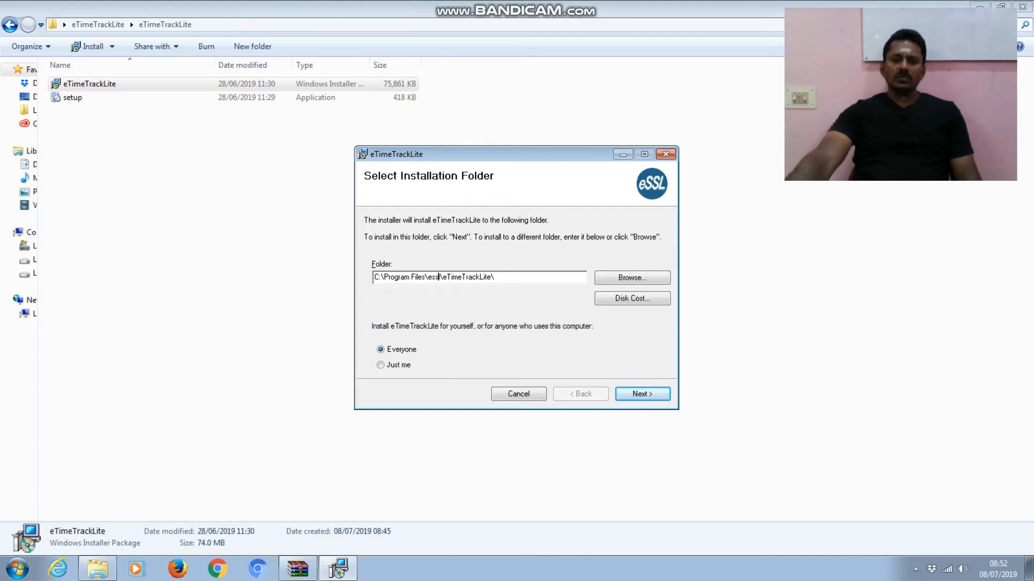
{"action": "left_click_drag", "start_coordinate": [525, 275], "coordinate": [373, 277]}
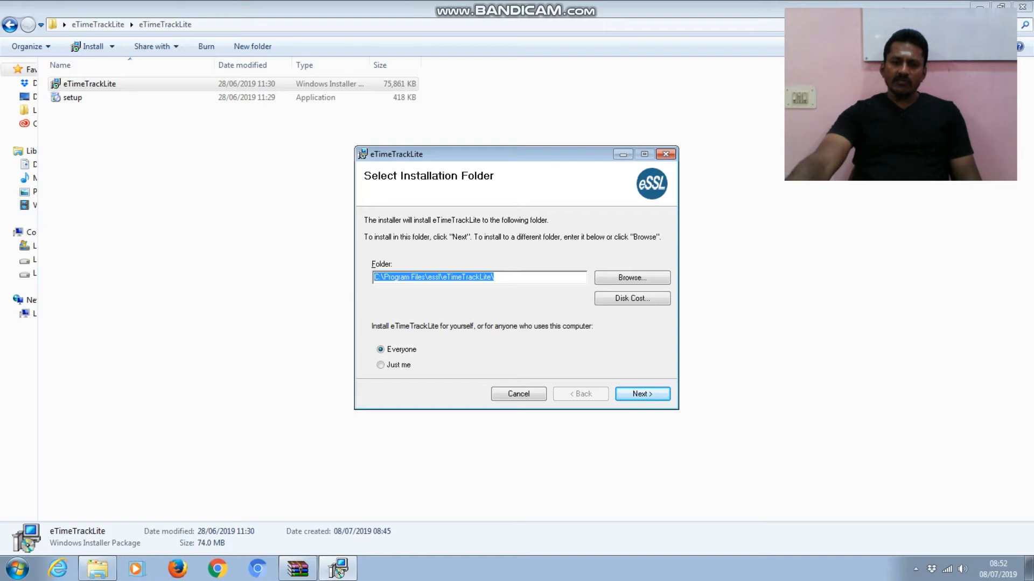
{"action": "left_click", "coordinate": [467, 296]}
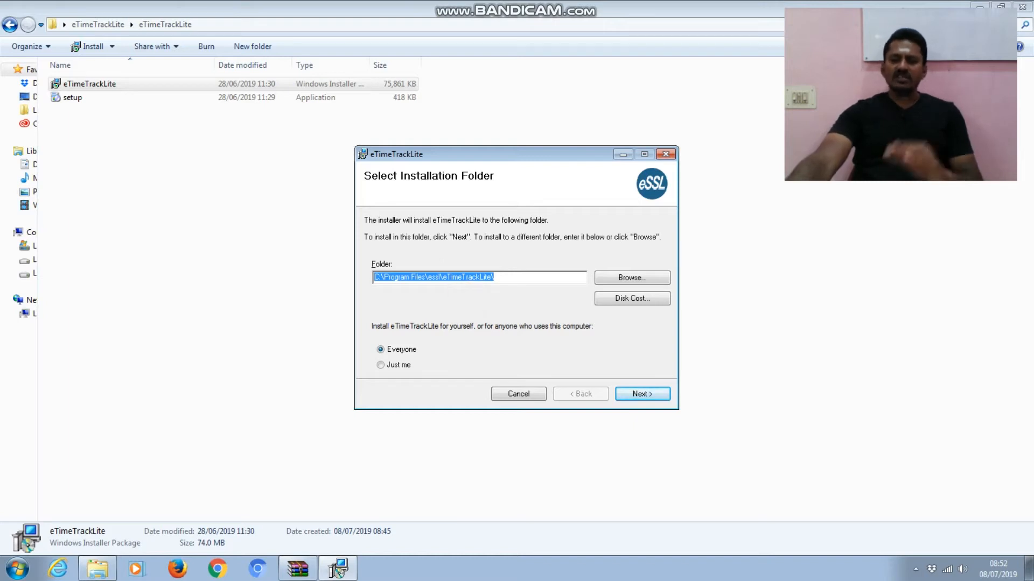
{"action": "left_click", "coordinate": [467, 302]}
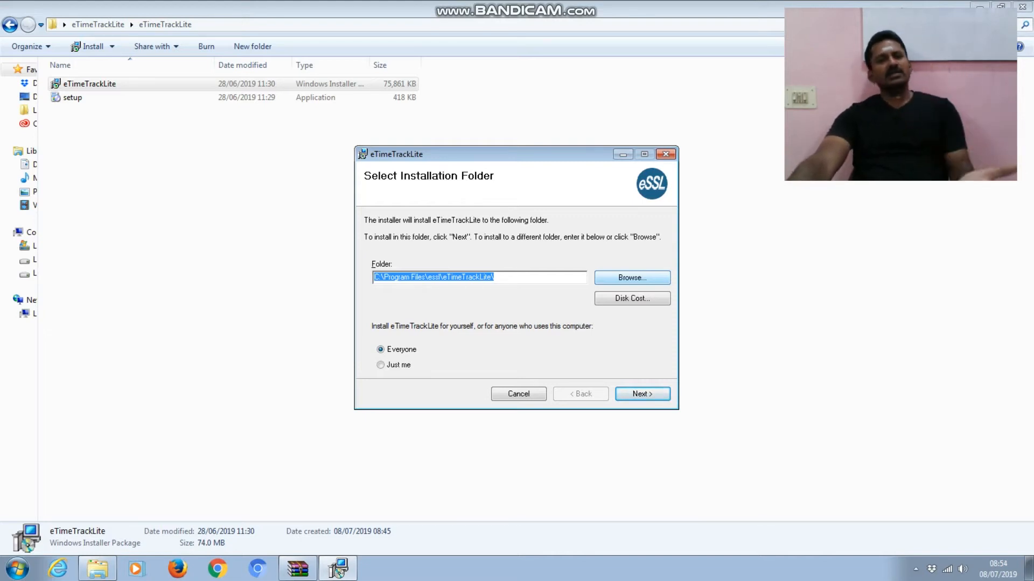
- Browse to Local Disk (E:) and set the installation folder to E:\TECKZONE TA\
{"action": "left_click", "coordinate": [632, 277]}
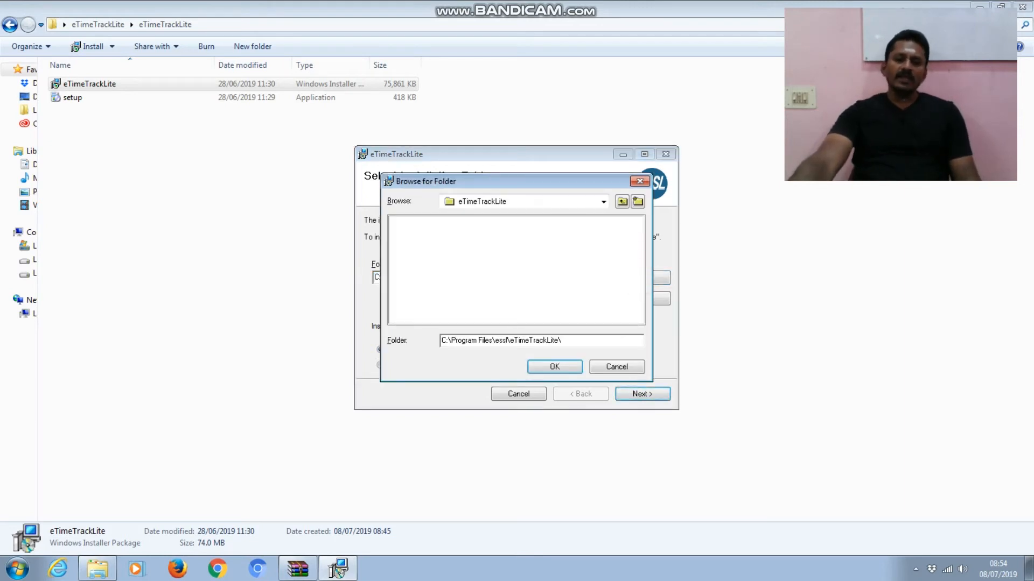
{"action": "left_click", "coordinate": [603, 201]}
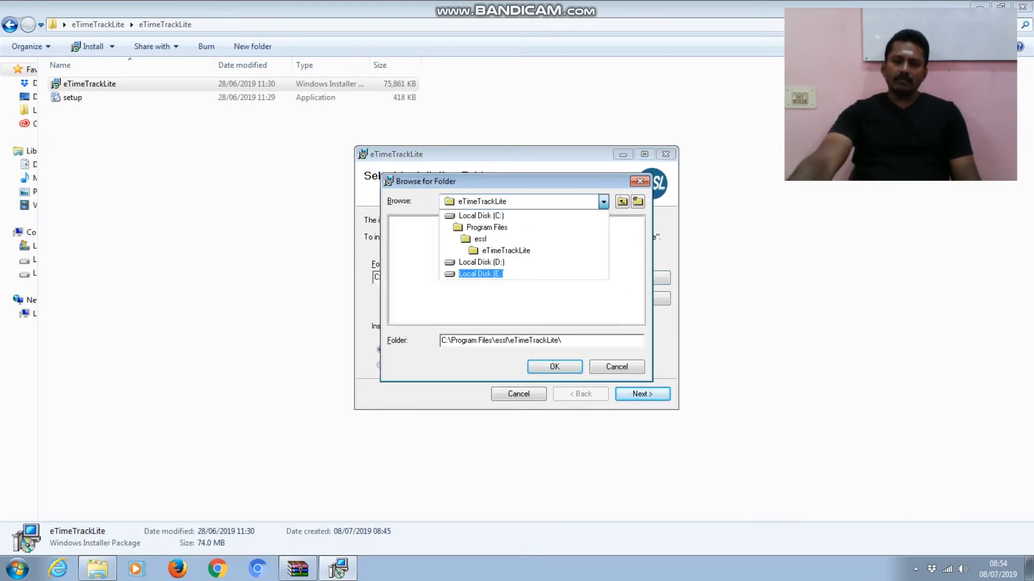
{"action": "left_click", "coordinate": [493, 273]}
{"action": "left_click", "coordinate": [497, 337]}
{"action": "type", "text": "TECKZONE"}
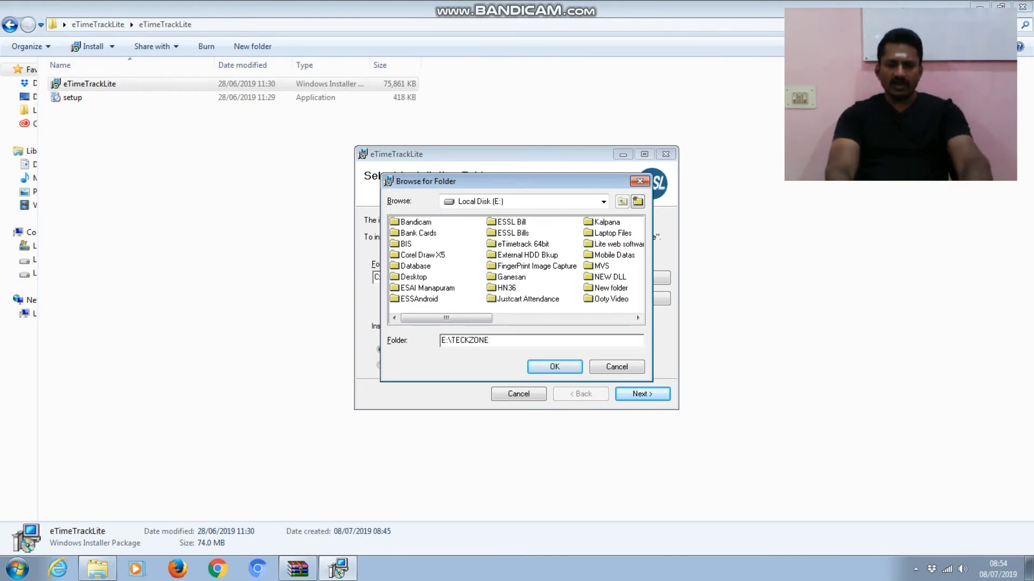
{"action": "type", "text": " TA"}
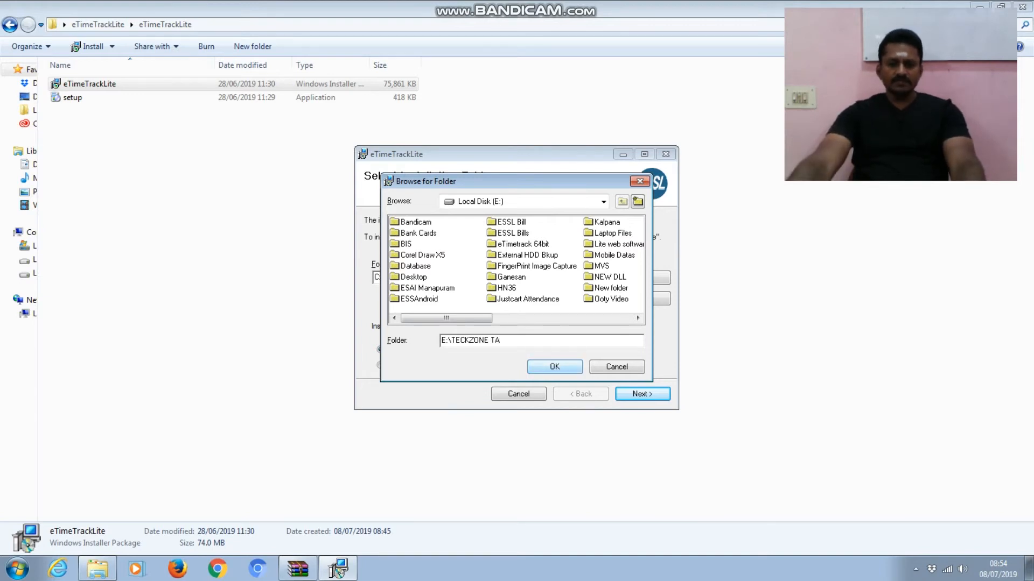
{"action": "left_click", "coordinate": [554, 367]}
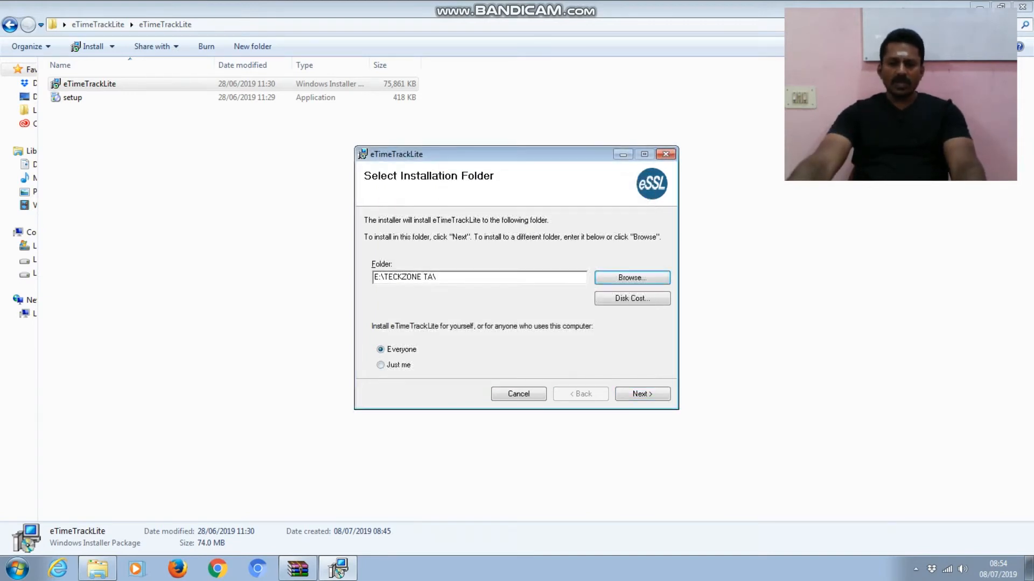
- Proceed through Customer Information and component selection, keeping only eTimeTrackLite, and begin installing
{"action": "left_click", "coordinate": [642, 394]}
{"action": "left_click", "coordinate": [629, 394]}
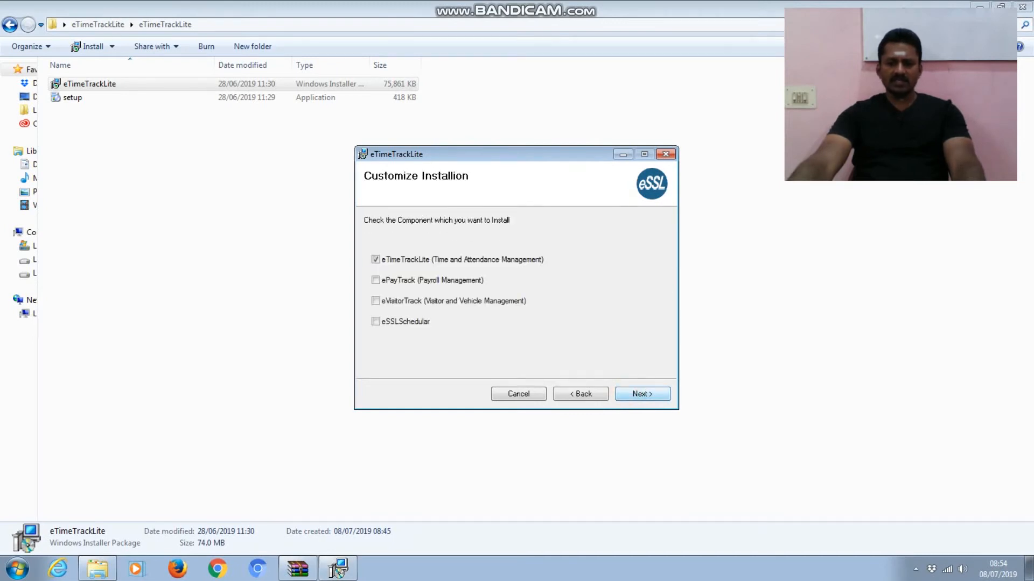
{"action": "left_click", "coordinate": [629, 393]}
{"action": "left_click", "coordinate": [639, 393]}
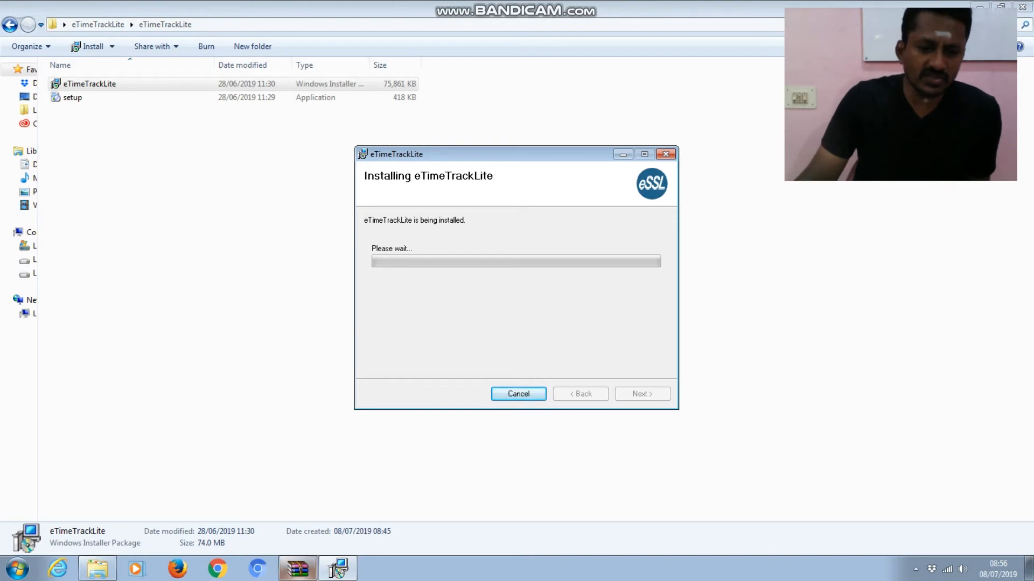
- Close the WinRAR extraction options window and return to the running installer
{"action": "left_click", "coordinate": [298, 569]}
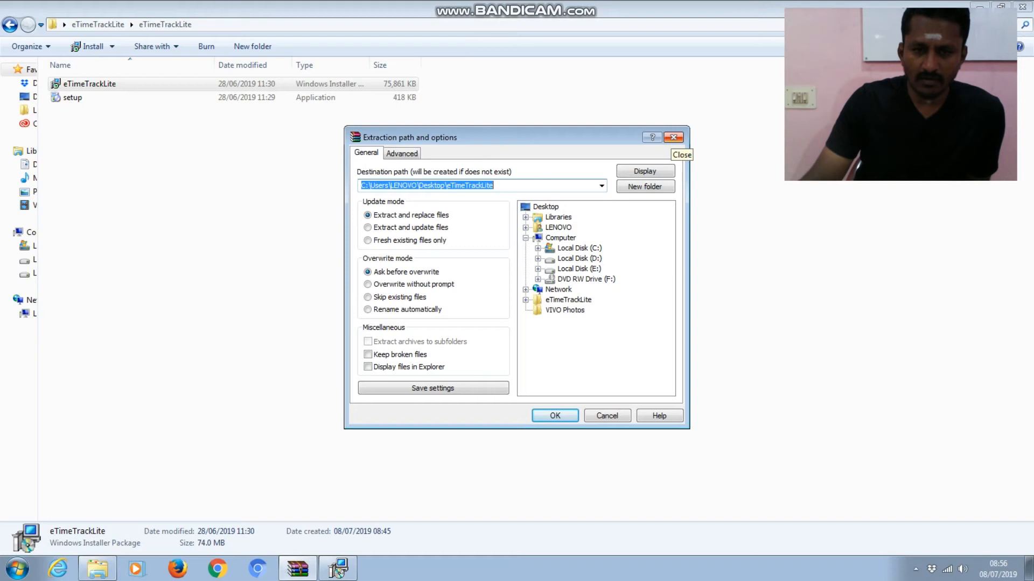
{"action": "left_click", "coordinate": [672, 138]}
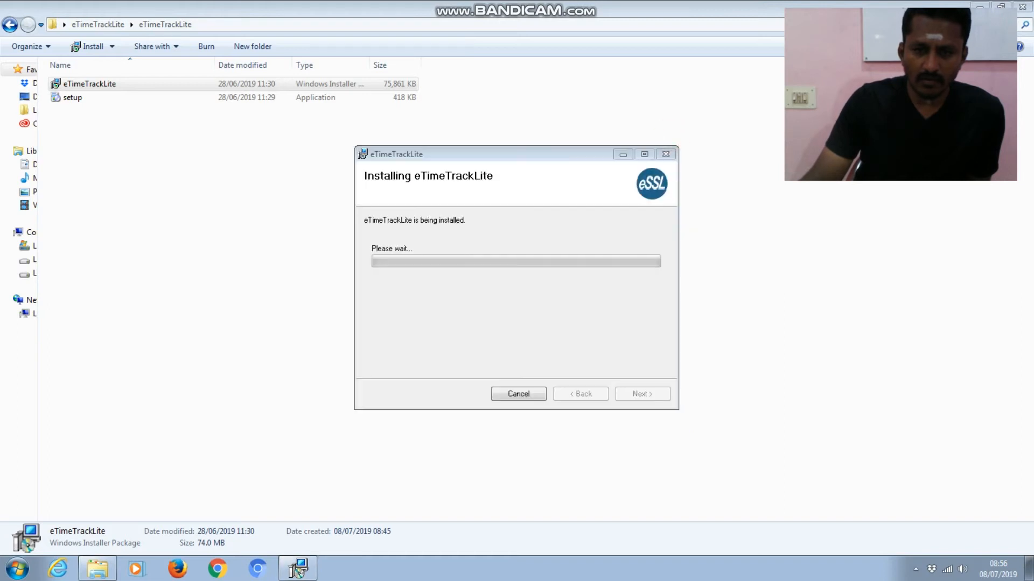
{"action": "left_click", "coordinate": [596, 315]}
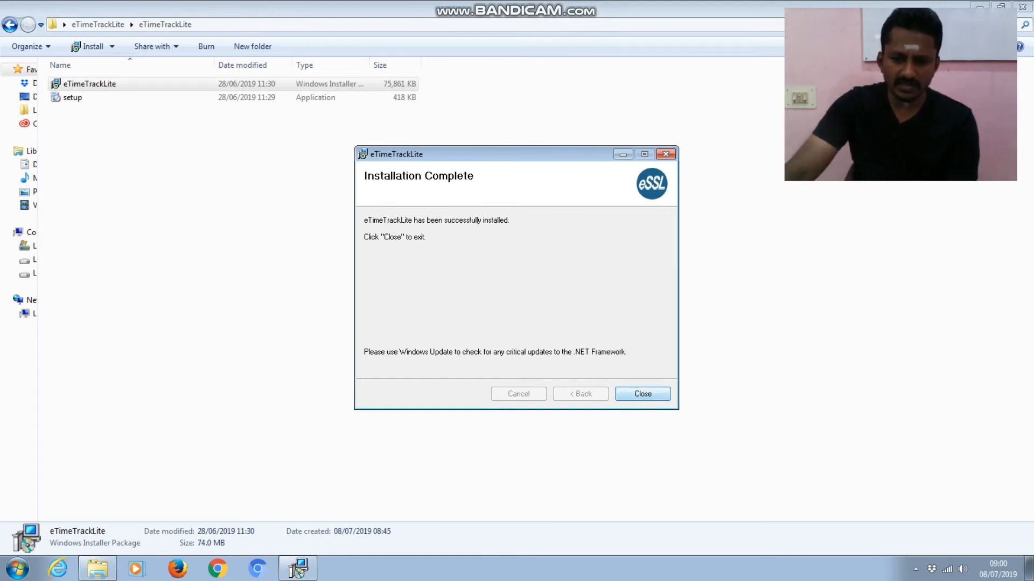
- Close the finished installer, minimize Explorer, and dismiss the Bandicam registration prompt
{"action": "left_click", "coordinate": [646, 398]}
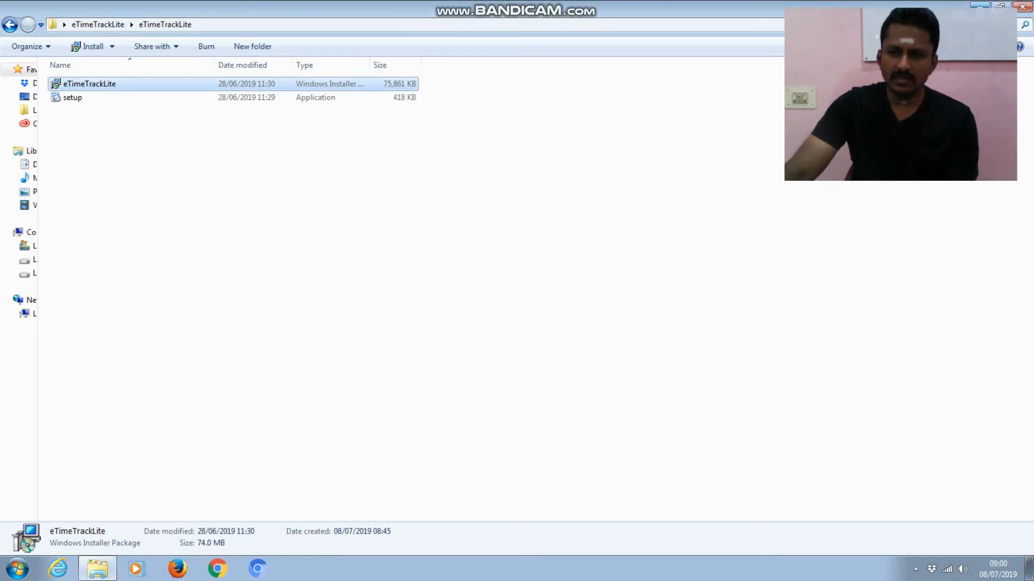
{"action": "left_click", "coordinate": [980, 5]}
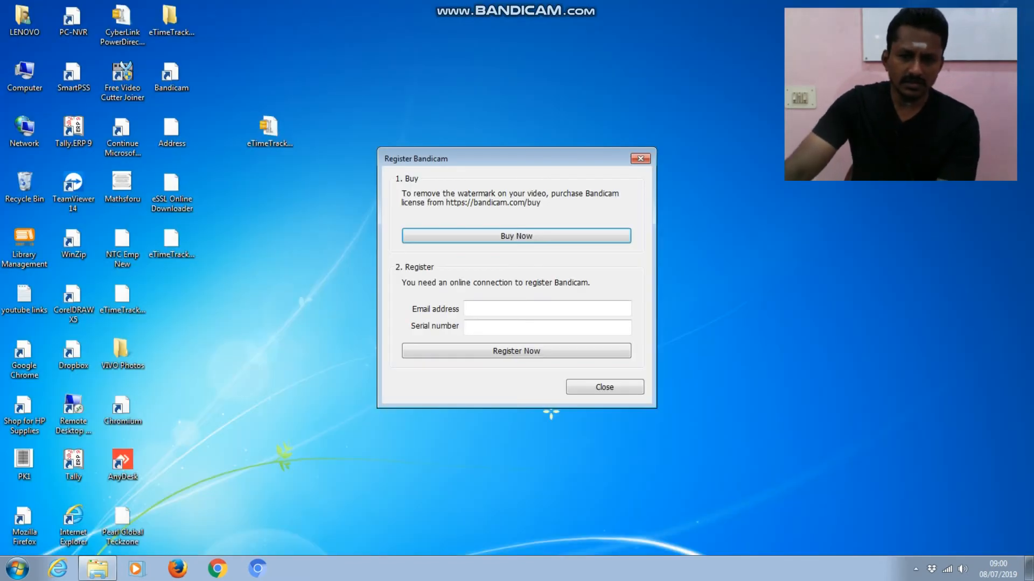
{"action": "left_click", "coordinate": [640, 158]}
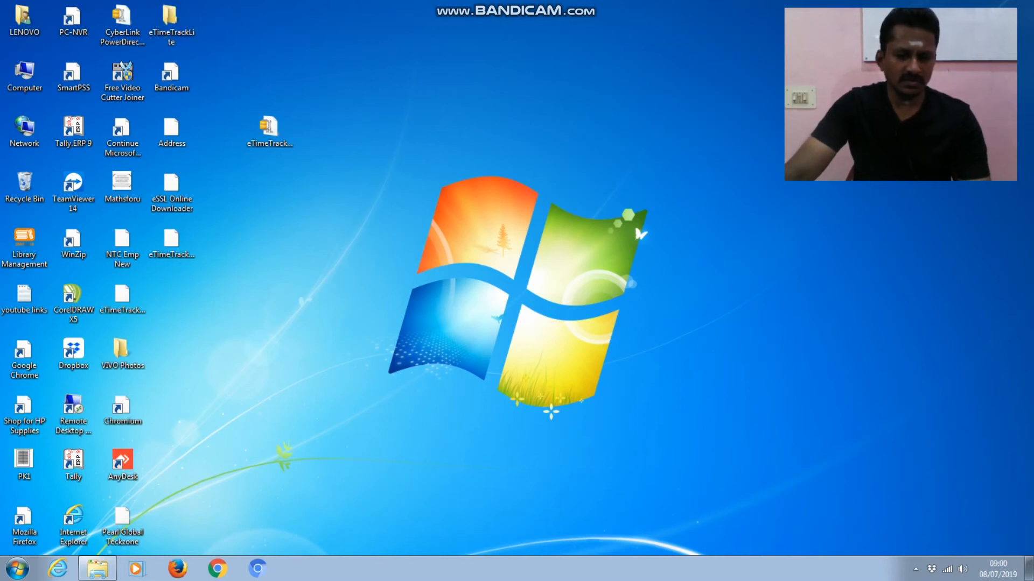
- Refresh the desktop and launch eTimeTrackLite from its desktop shortcut
{"action": "right_click", "coordinate": [341, 277]}
{"action": "left_click", "coordinate": [372, 317]}
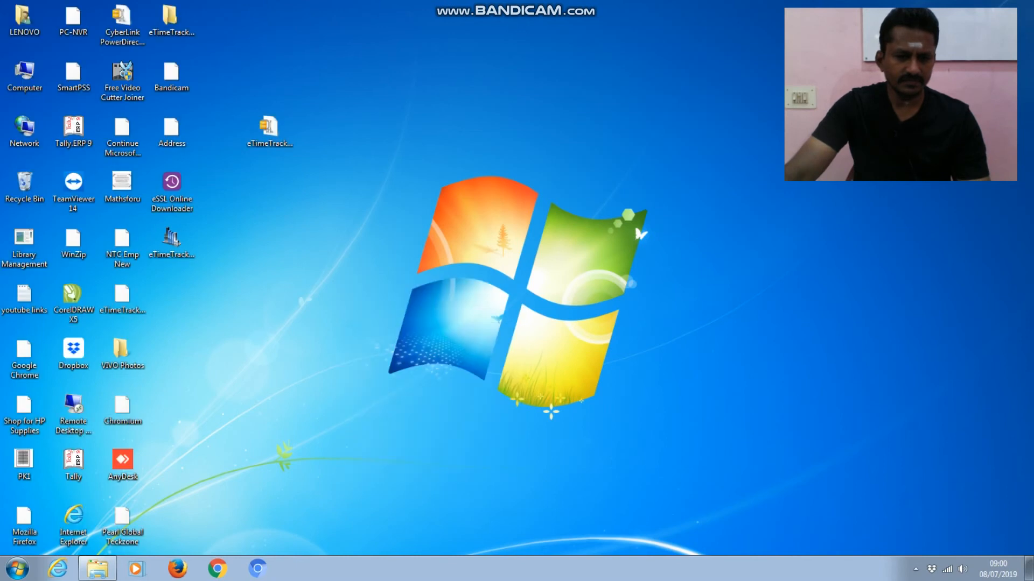
{"action": "left_click", "coordinate": [172, 242]}
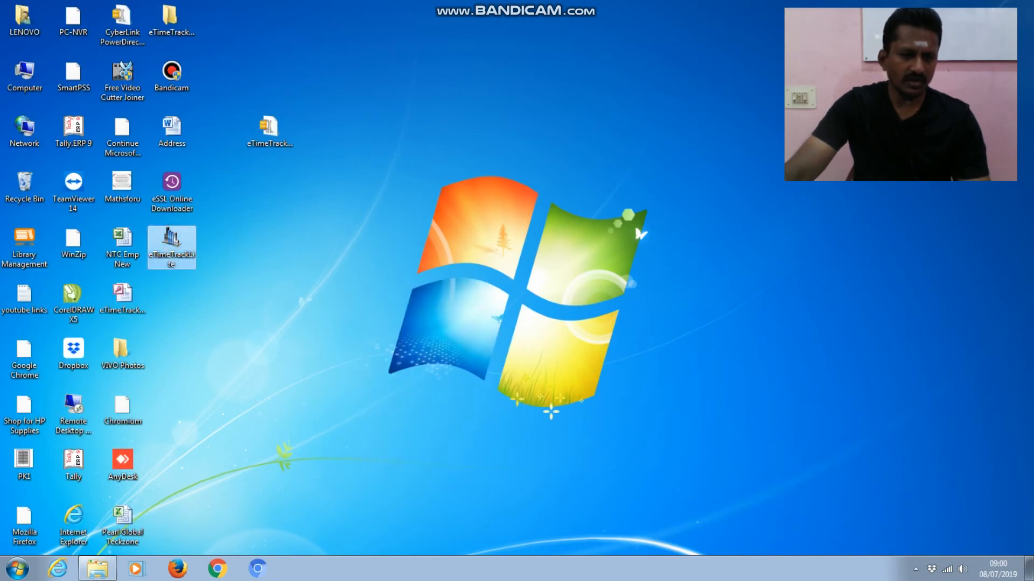
{"action": "double_click", "coordinate": [173, 238]}
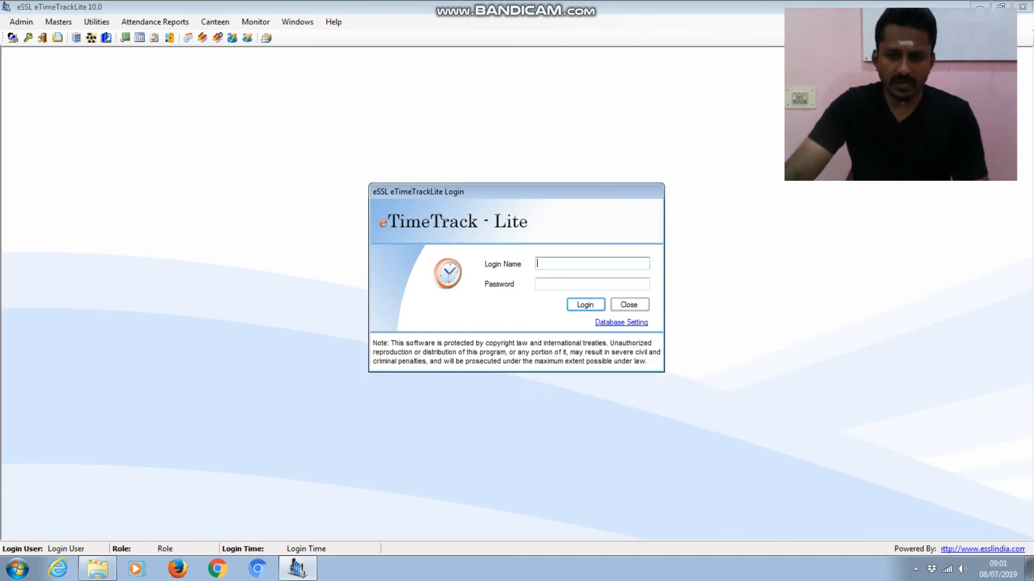
- Check the database settings, MS Access at E:\TECKZONE TA\eTimeTrackLite1.mdb, then close them
{"action": "left_click", "coordinate": [621, 322]}
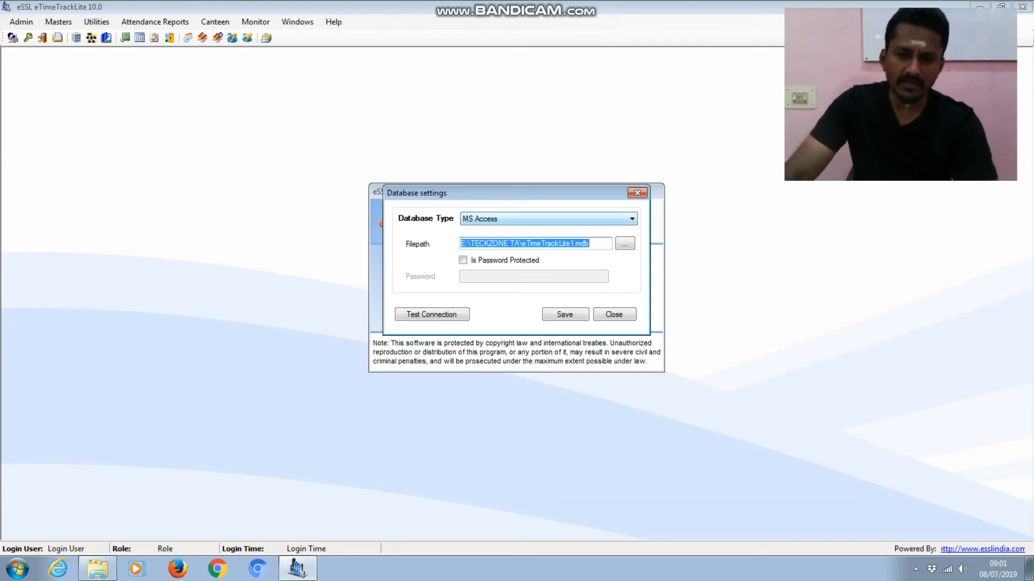
{"action": "left_click", "coordinate": [611, 218]}
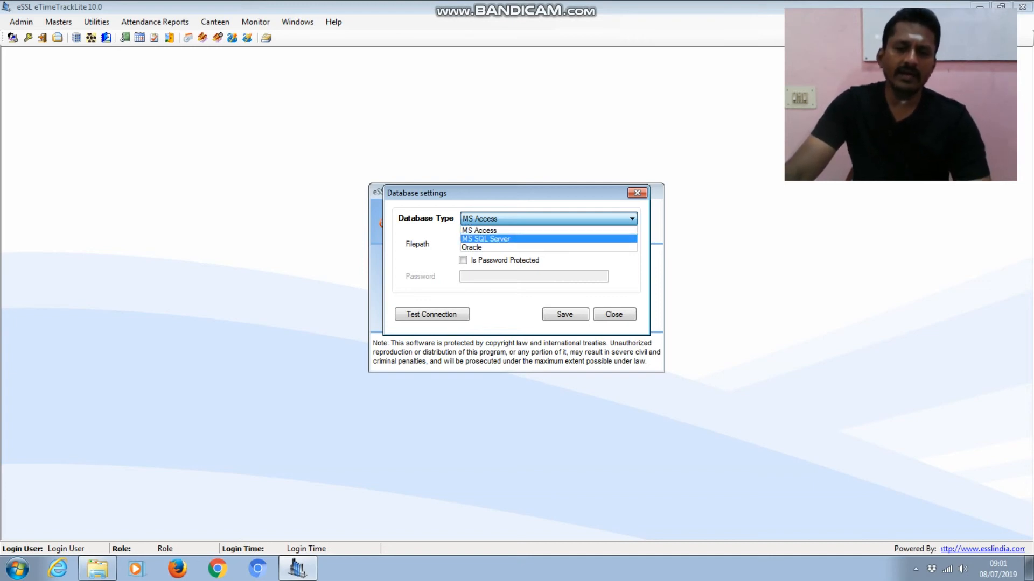
{"action": "left_click", "coordinate": [728, 251]}
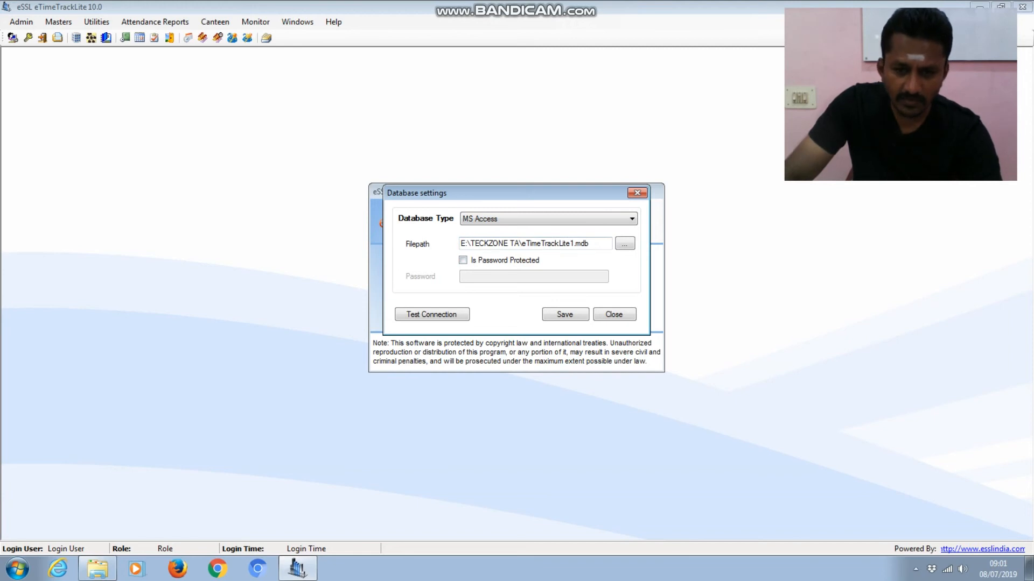
{"action": "left_click_drag", "start_coordinate": [521, 243], "coordinate": [574, 244]}
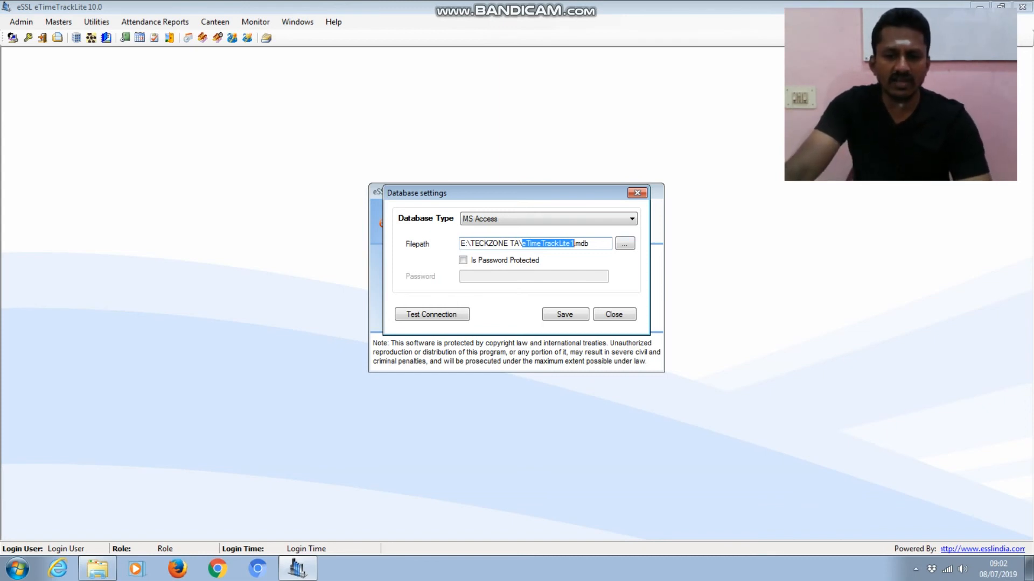
{"action": "left_click", "coordinate": [618, 314]}
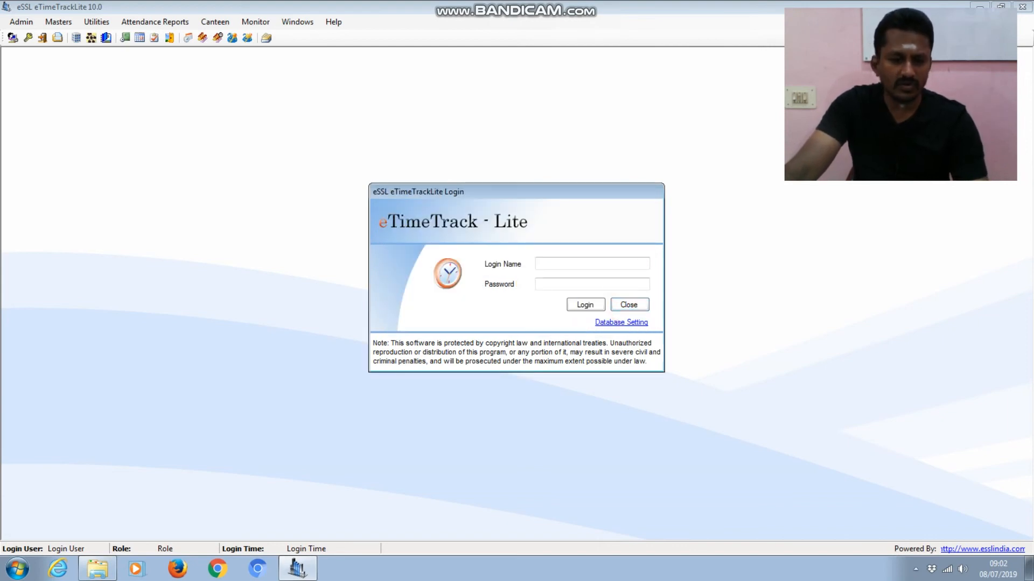
- In Windows Explorer, navigate to the E:\TECKZONE TA folder
{"action": "left_click", "coordinate": [98, 569]}
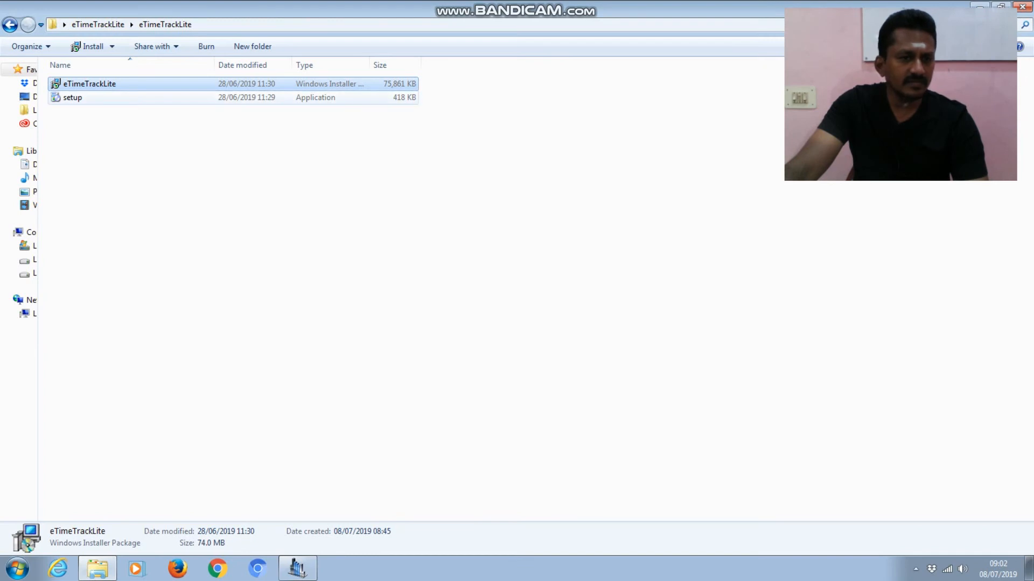
{"action": "left_click", "coordinate": [10, 24]}
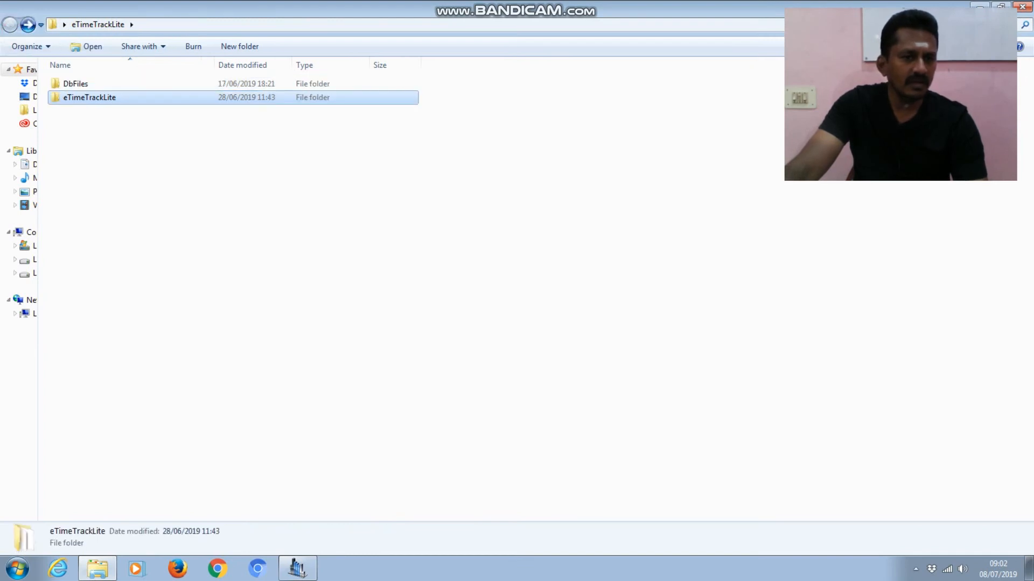
{"action": "left_click_drag", "start_coordinate": [38, 143], "coordinate": [113, 143]}
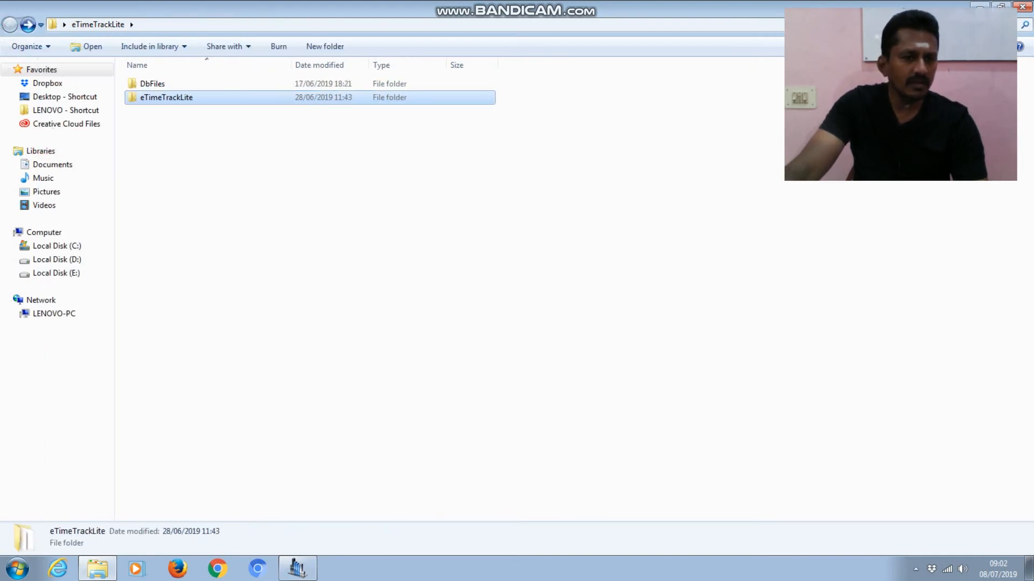
{"action": "left_click", "coordinate": [56, 273]}
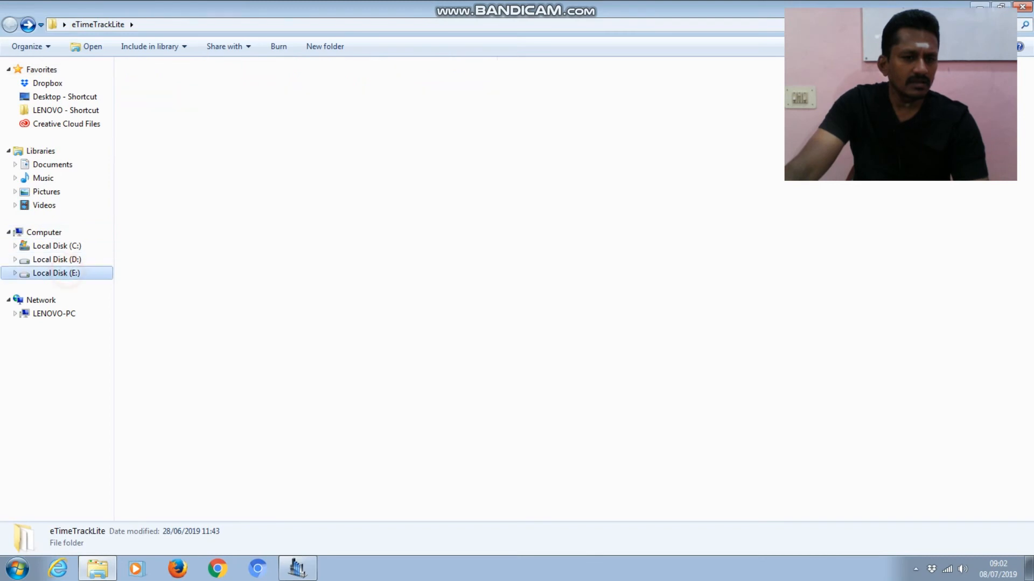
{"action": "left_click", "coordinate": [163, 125]}
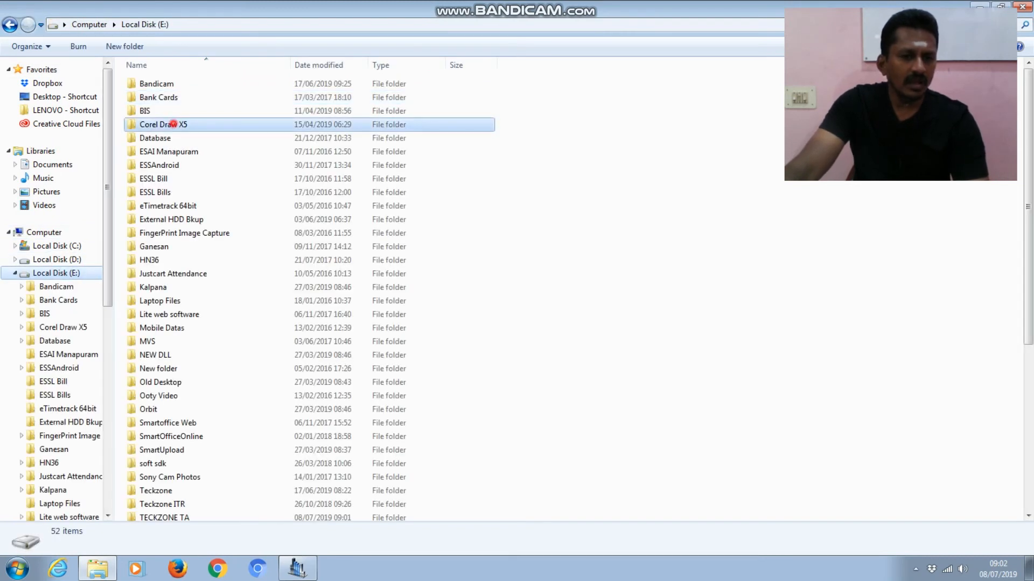
{"action": "key", "text": "t"}
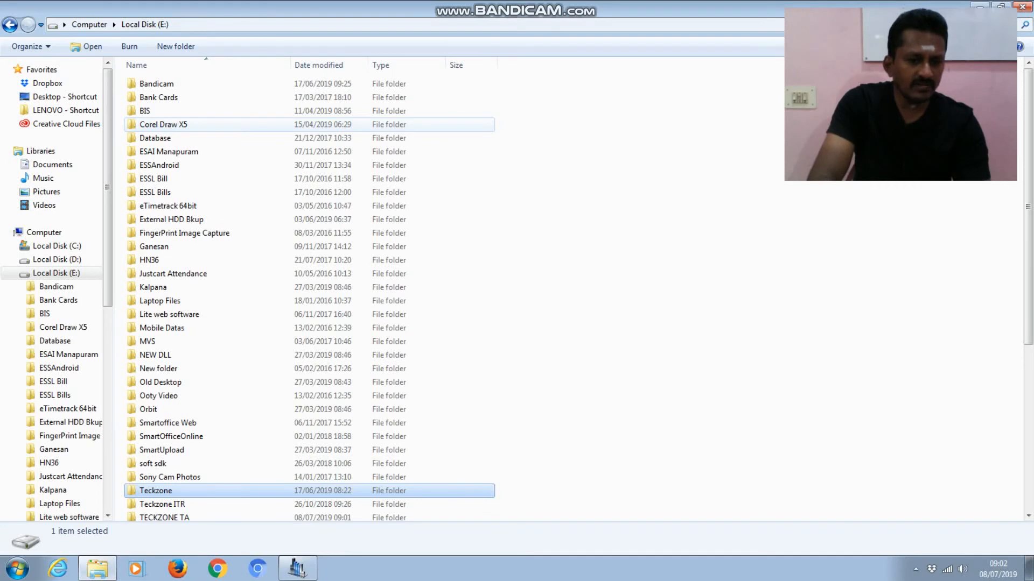
{"action": "key", "text": "t"}
{"action": "key", "text": "t"}
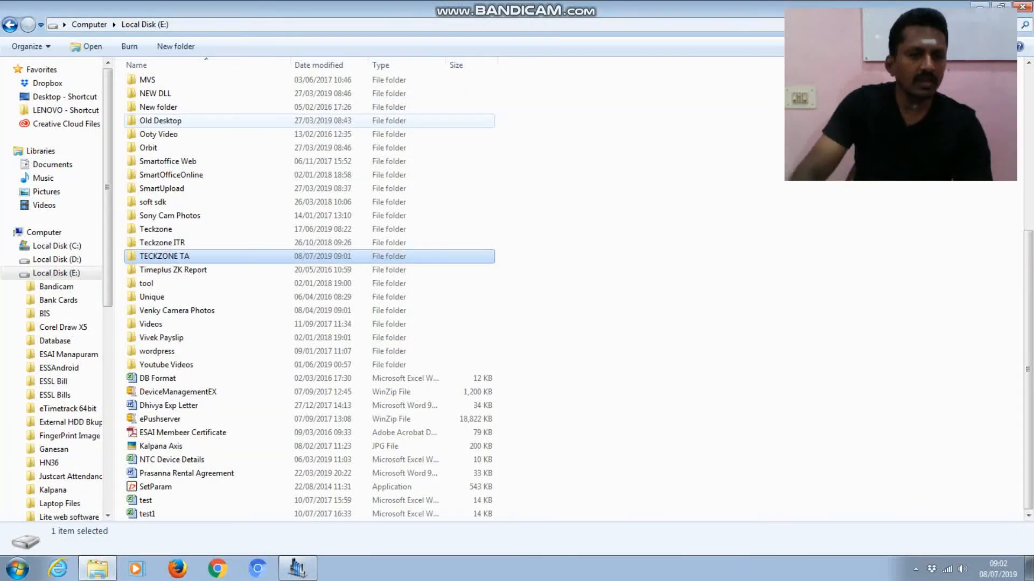
{"action": "key", "text": "Return"}
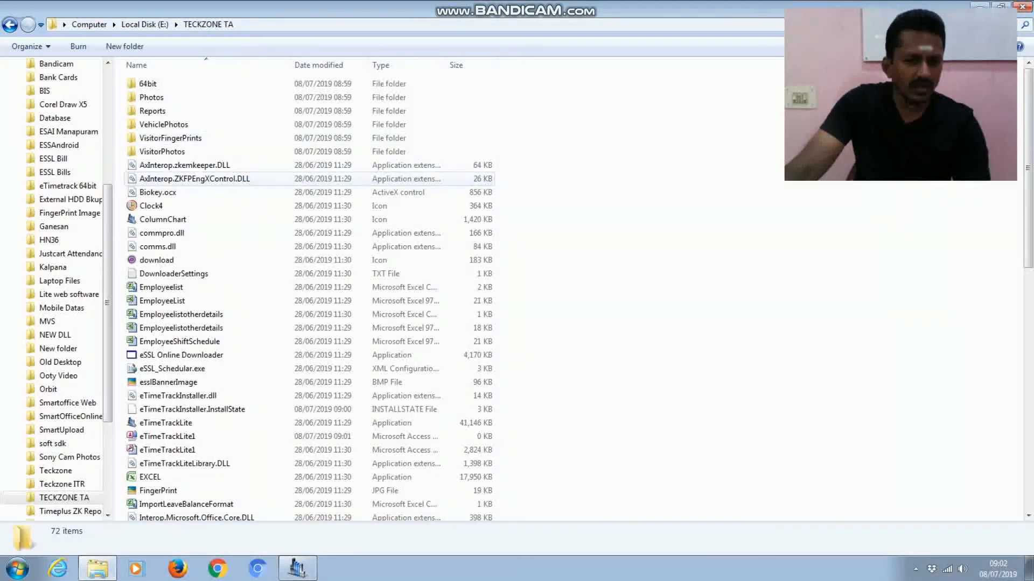
- Select the 2,824 KB eTimeTrackLite1 database file
{"action": "left_click", "coordinate": [195, 181]}
{"action": "key", "text": "e"}
{"action": "key", "text": "e"}
{"action": "key", "text": "e"}
{"action": "key", "text": "e"}
{"action": "key", "text": "e"}
{"action": "key", "text": "e"}
{"action": "key", "text": "e"}
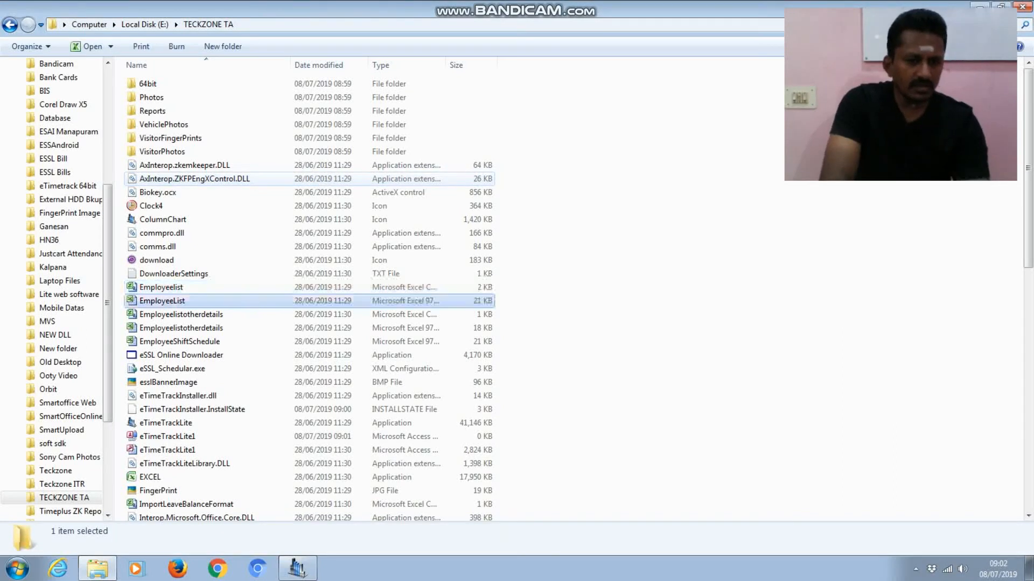
{"action": "key", "text": "e"}
{"action": "key", "text": "e"}
{"action": "key", "text": "e"}
{"action": "key", "text": "e"}
{"action": "key", "text": "e"}
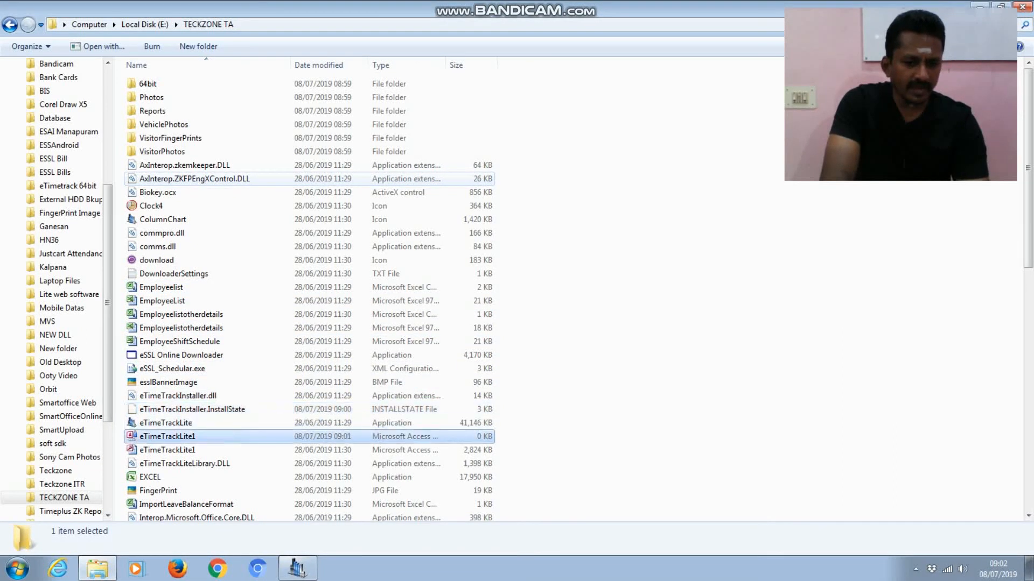
{"action": "key", "text": "e"}
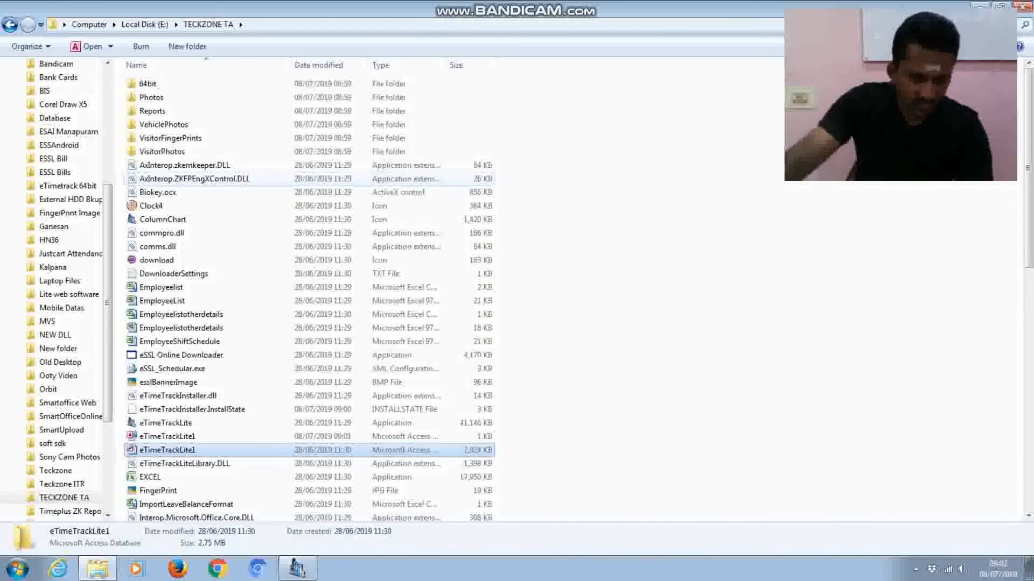
{"action": "key", "text": "Up"}
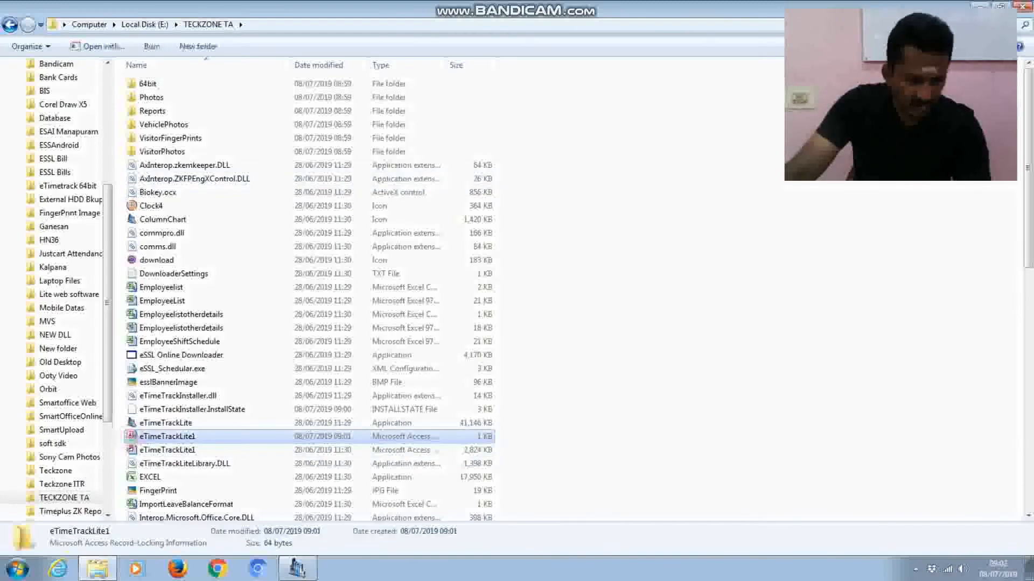
{"action": "key", "text": "Down"}
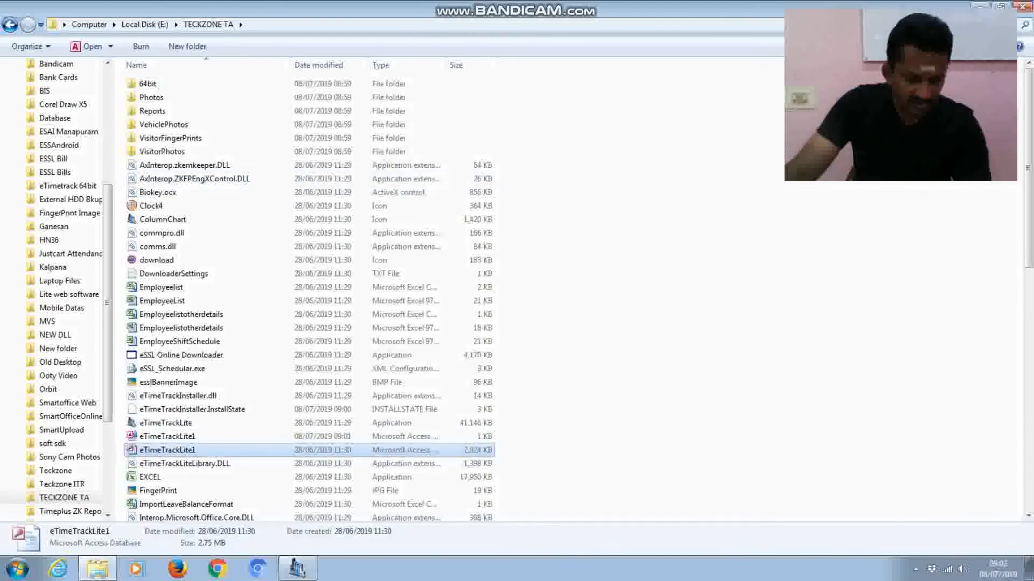
- Try renaming the database to Teckzone DB, cancel the File In Use error, and close eTimeTrackLite
{"action": "key", "text": "F2"}
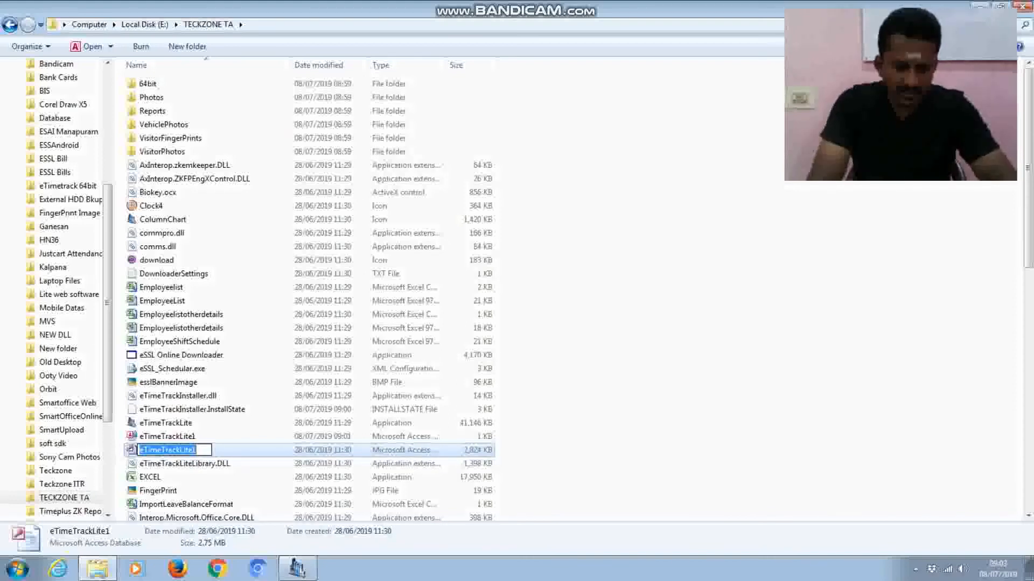
{"action": "type", "text": "TZ"}
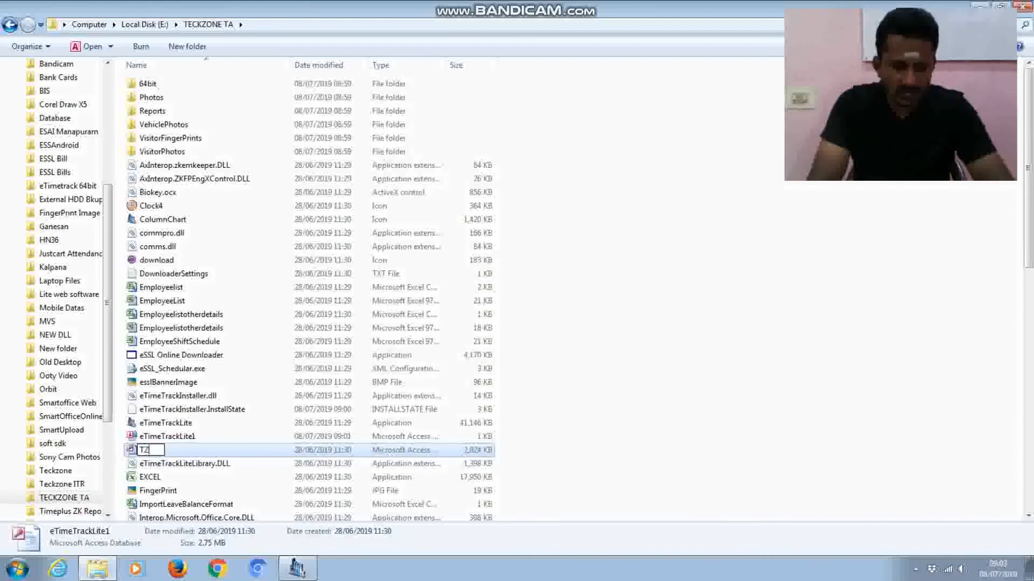
{"action": "key", "text": "BackSpace"}
{"action": "type", "text": "ec"}
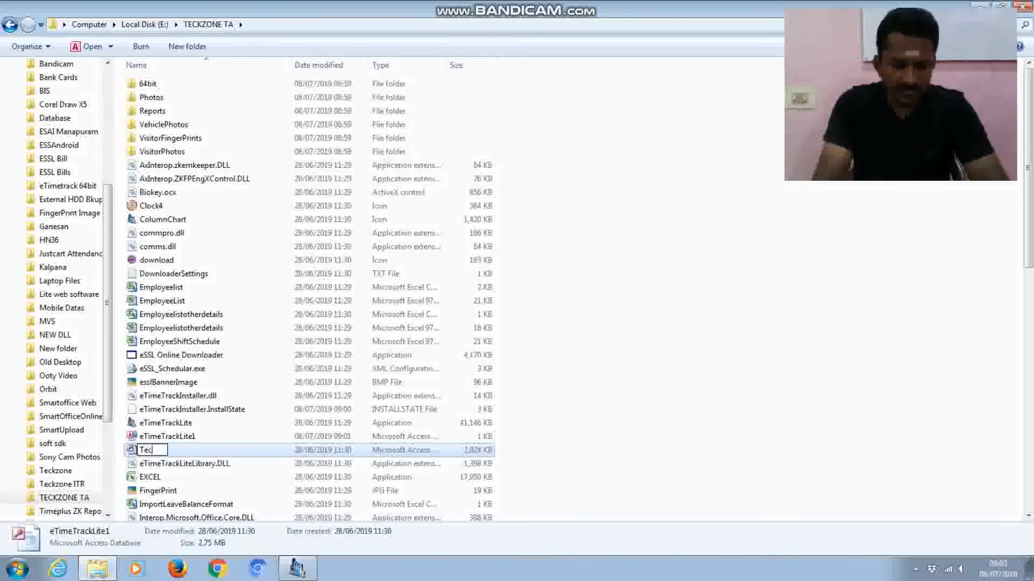
{"action": "type", "text": "kzone DB"}
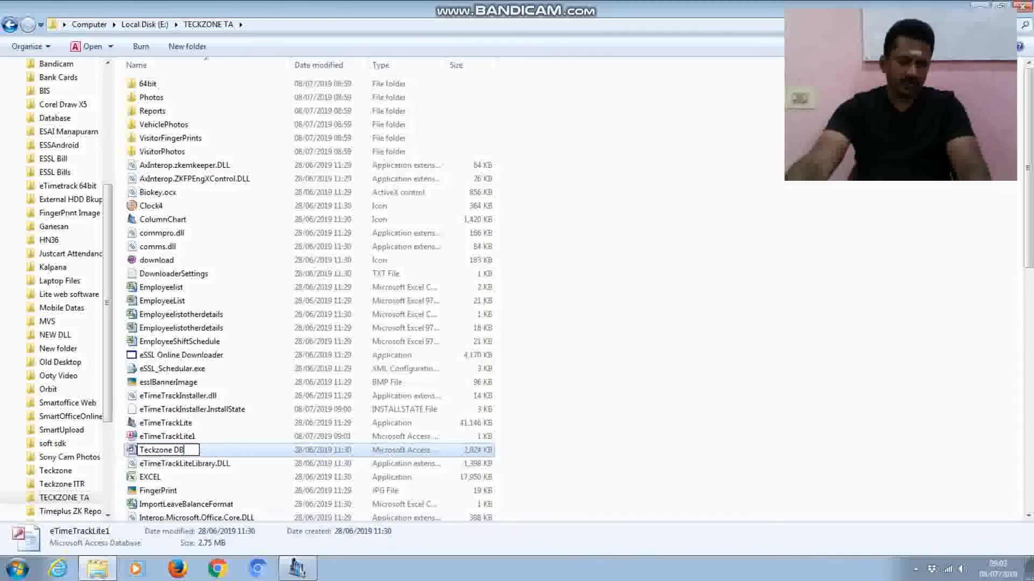
{"action": "key", "text": "Return"}
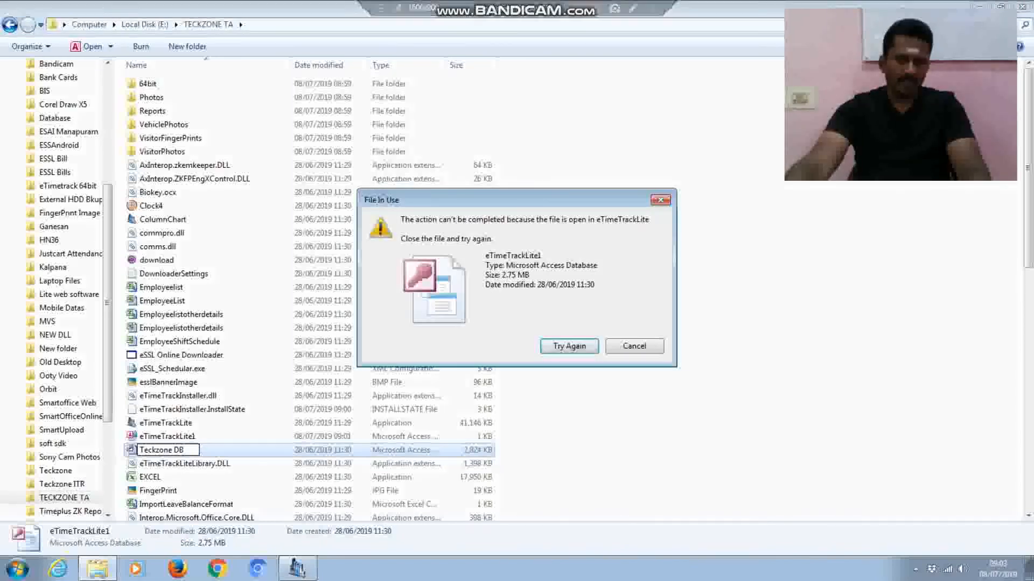
{"action": "left_click", "coordinate": [629, 345]}
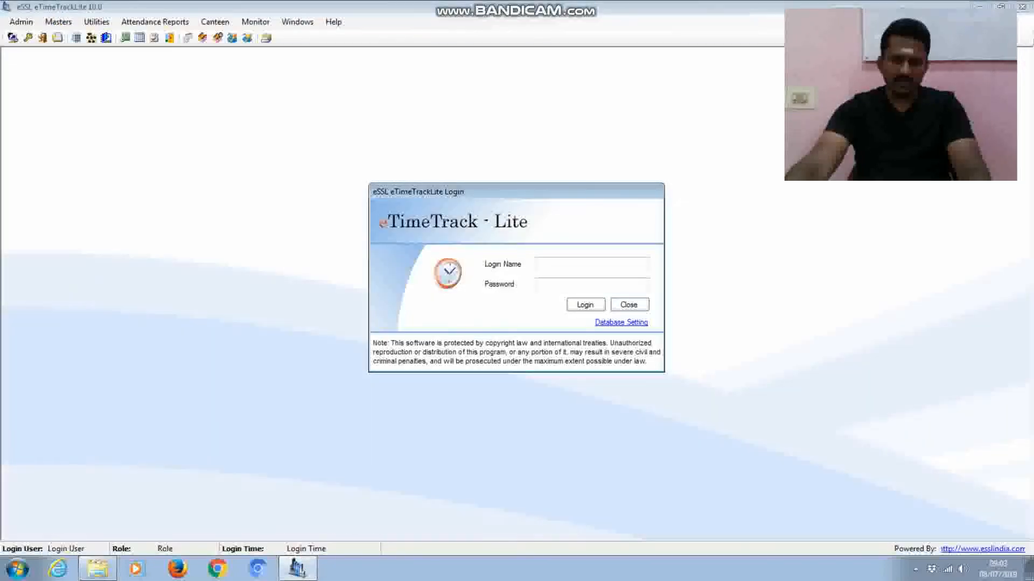
{"action": "left_click", "coordinate": [628, 305]}
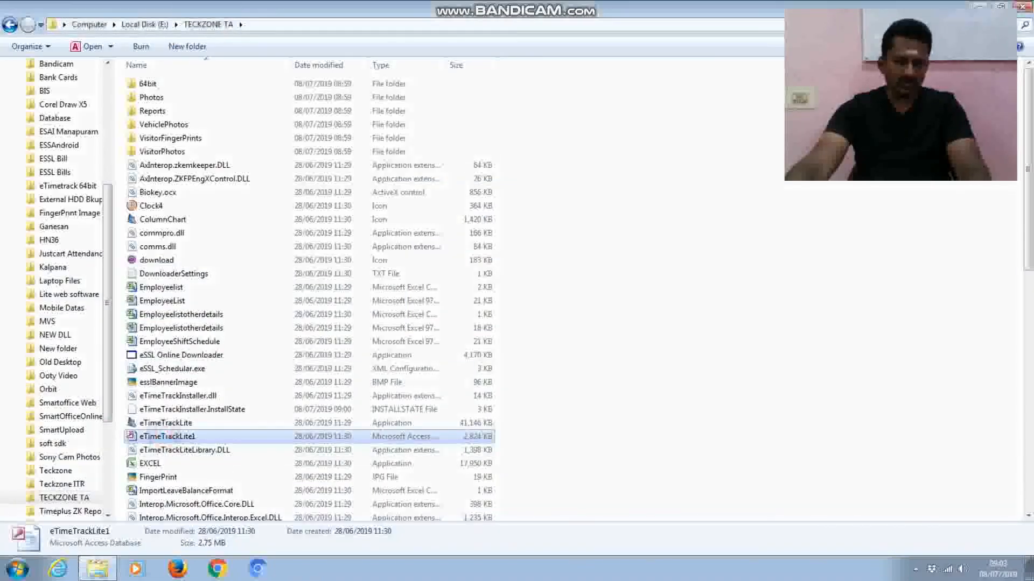
- Rename the eTimeTrackLite1.mdb file to Teckzonedatabase, then close the TECKZONE TA Explorer window
{"action": "key", "text": "F2"}
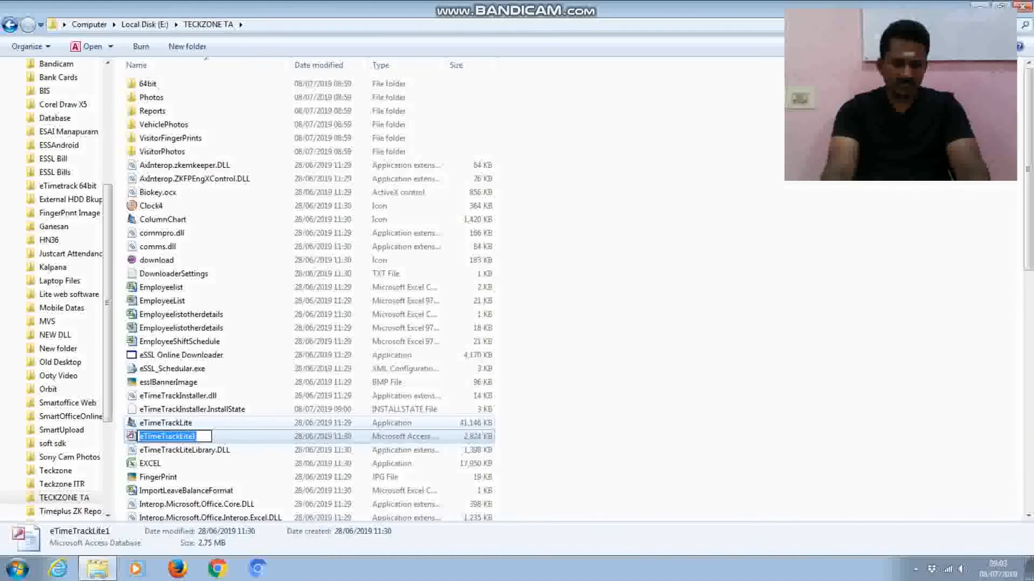
{"action": "type", "text": "Teckz"}
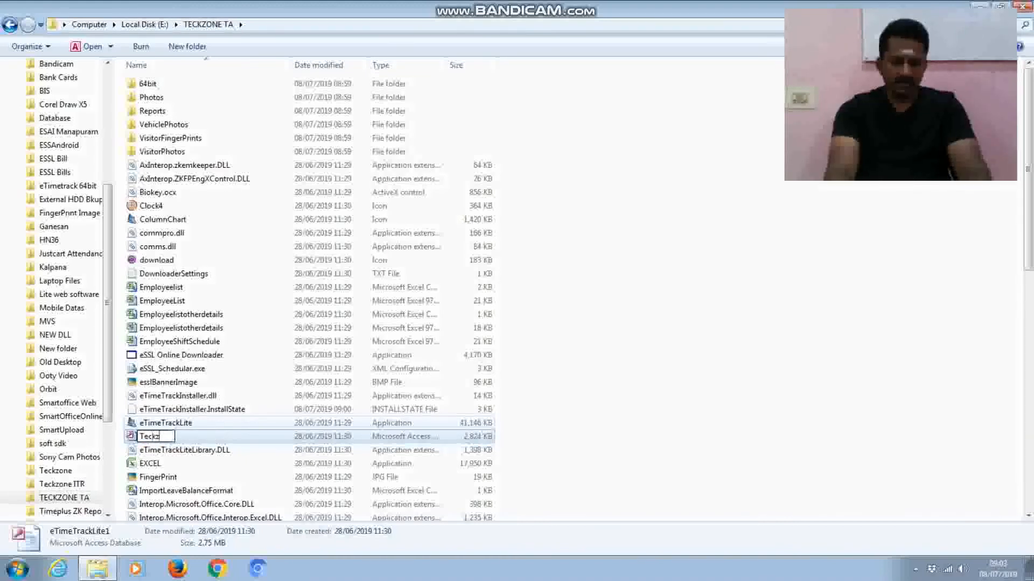
{"action": "type", "text": "onedat"}
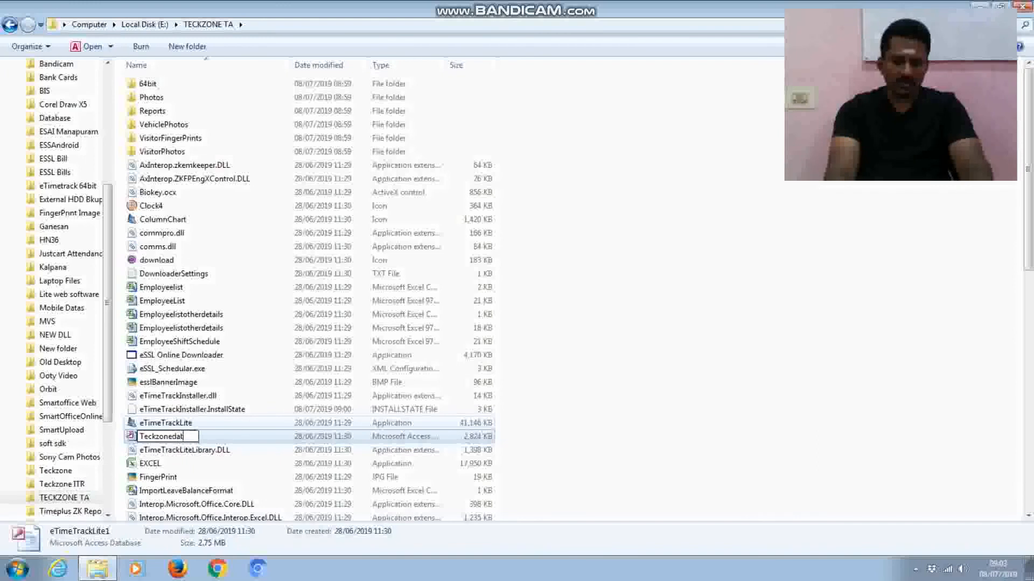
{"action": "type", "text": "abase"}
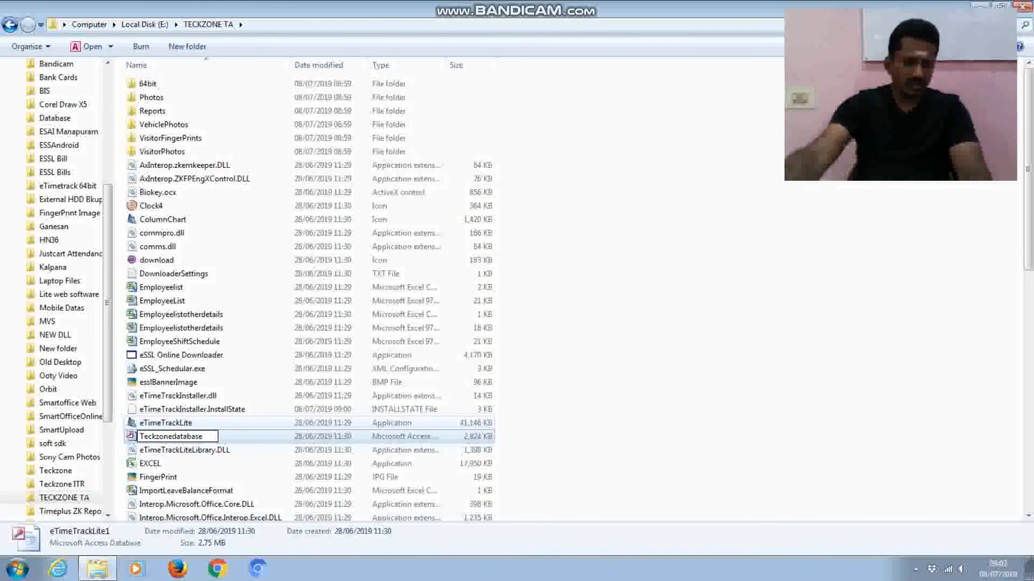
{"action": "key", "text": "Return"}
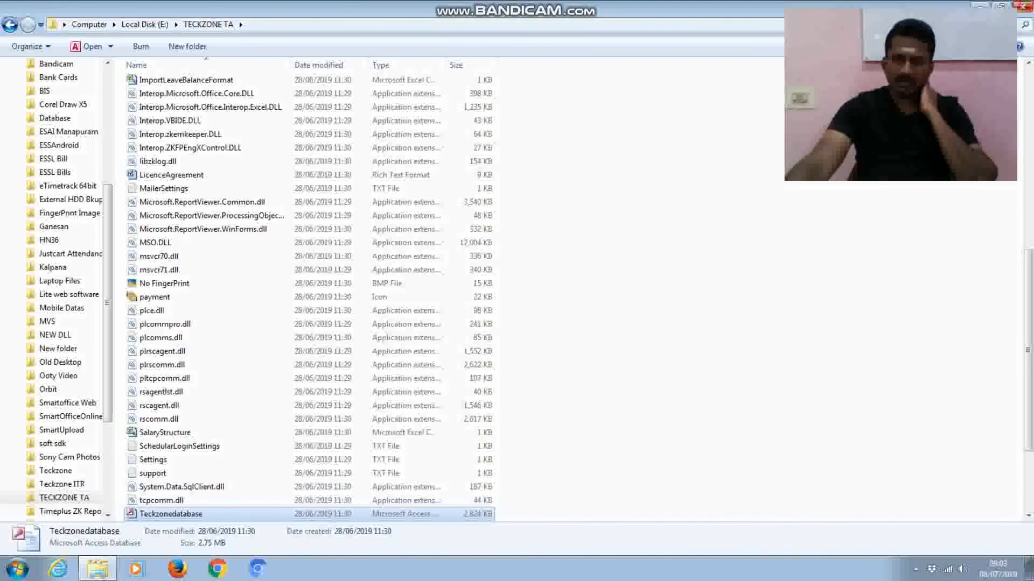
{"action": "left_click", "coordinate": [1023, 6]}
- Launch eTimeTrackLite from the desktop shortcut and open Database Setting from the Login dialog
{"action": "double_click", "coordinate": [171, 239]}
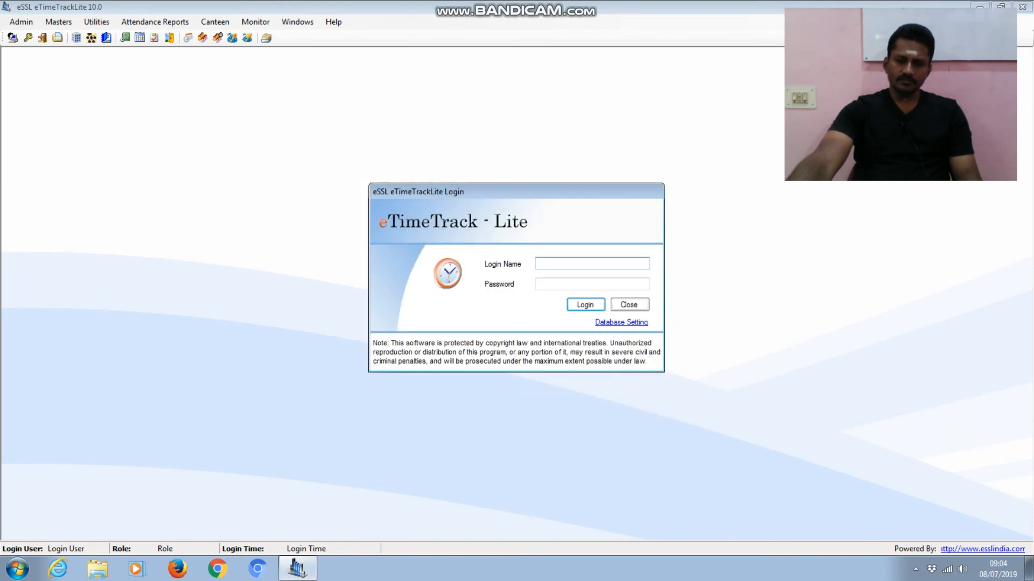
{"action": "left_click", "coordinate": [626, 322]}
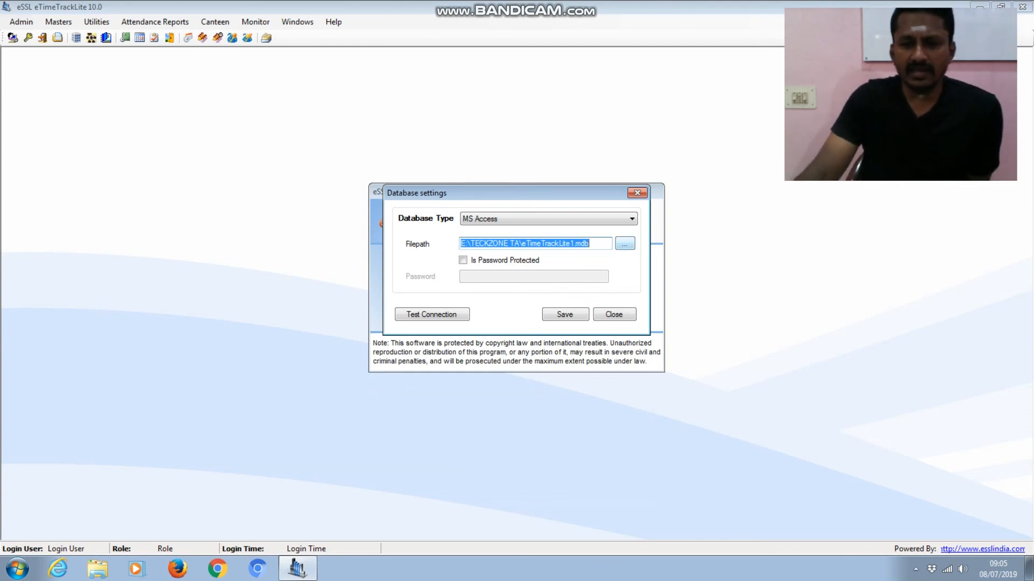
- Select E:\TECKZONE TA\Teckzonedatabase.mdb as the MS Access database file and save the settings
{"action": "left_click", "coordinate": [624, 243]}
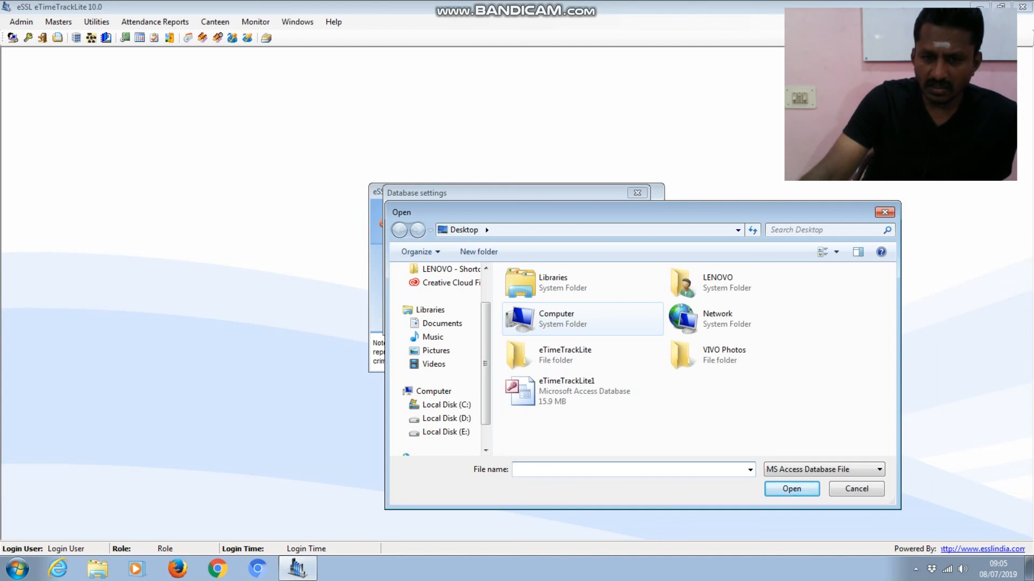
{"action": "double_click", "coordinate": [561, 315]}
{"action": "left_click", "coordinate": [619, 330]}
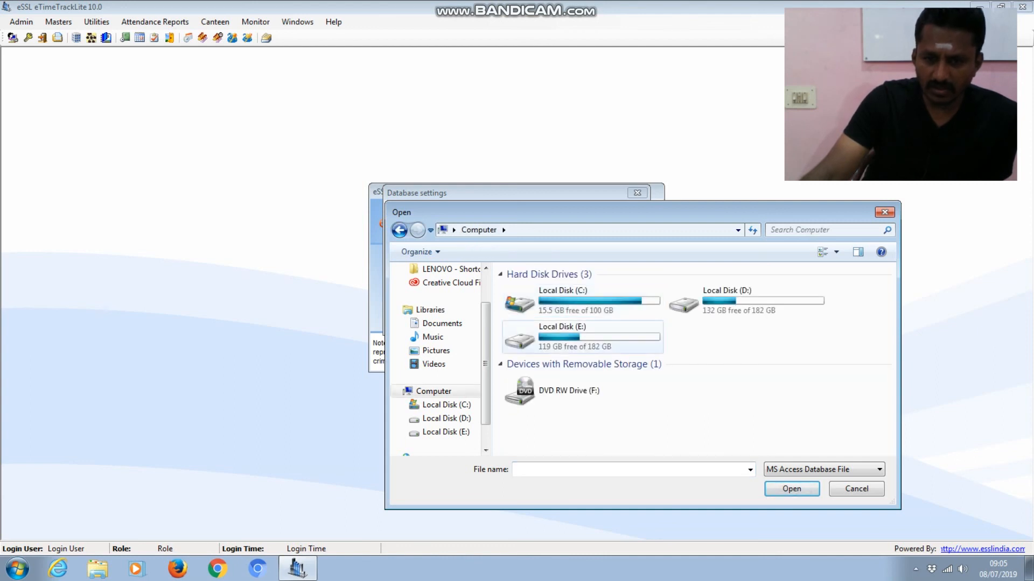
{"action": "double_click", "coordinate": [620, 330]}
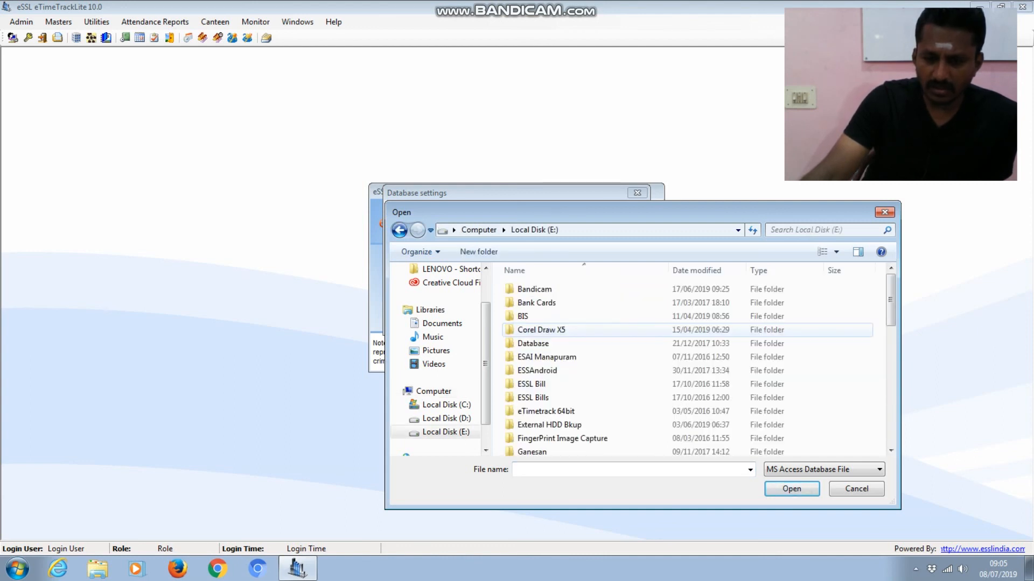
{"action": "left_click", "coordinate": [613, 335]}
{"action": "key", "text": "t"}
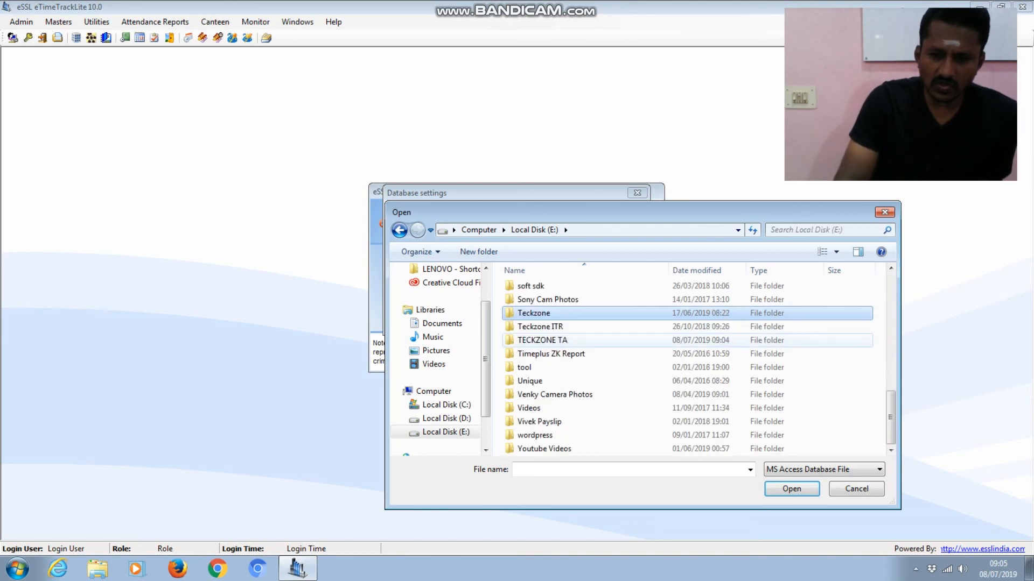
{"action": "key", "text": "Down"}
{"action": "key", "text": "Down"}
{"action": "key", "text": "Return"}
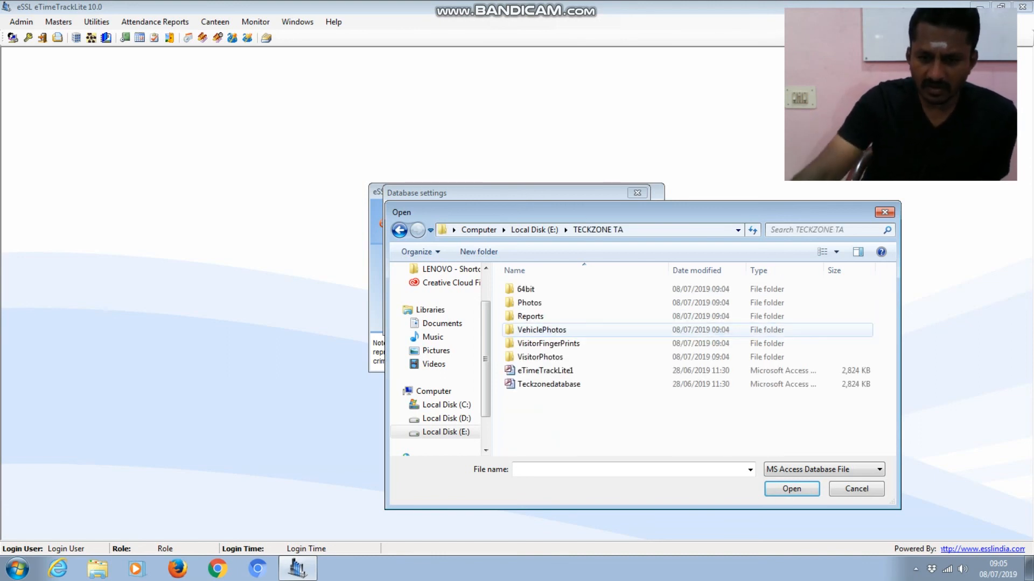
{"action": "double_click", "coordinate": [565, 383]}
{"action": "left_click", "coordinate": [568, 314]}
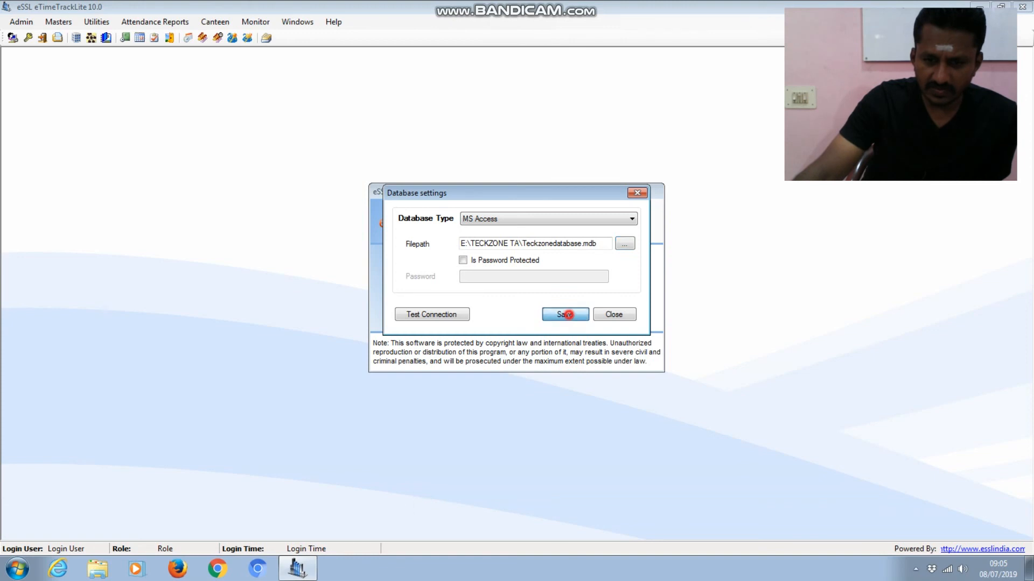
{"action": "left_click", "coordinate": [573, 327]}
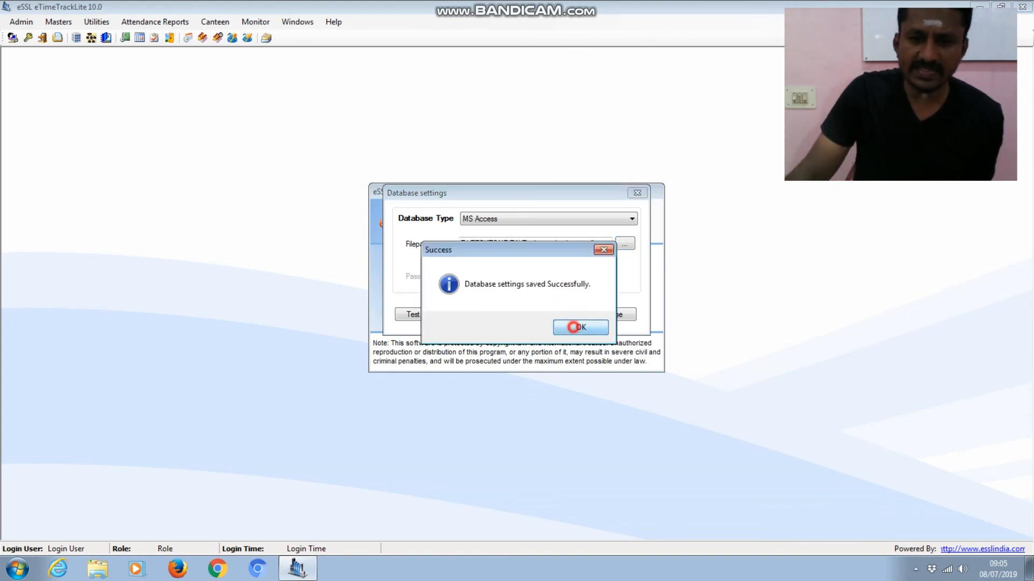
- Log in with the administrator login name and password
{"action": "left_click", "coordinate": [586, 264]}
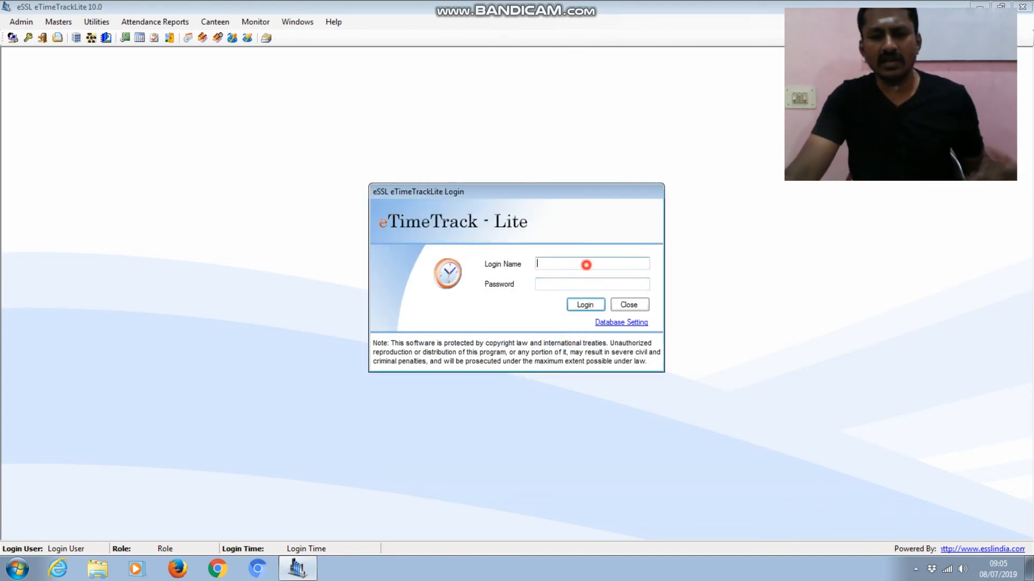
{"action": "type", "text": "essl"}
{"action": "key", "text": "Tab"}
{"action": "type", "text": "essl"}
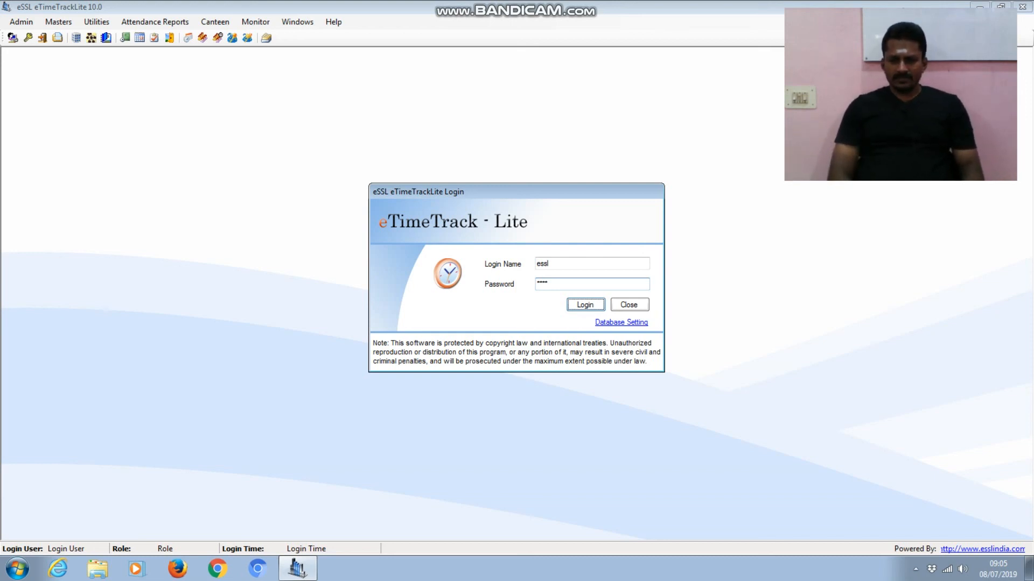
{"action": "key", "text": "Return"}
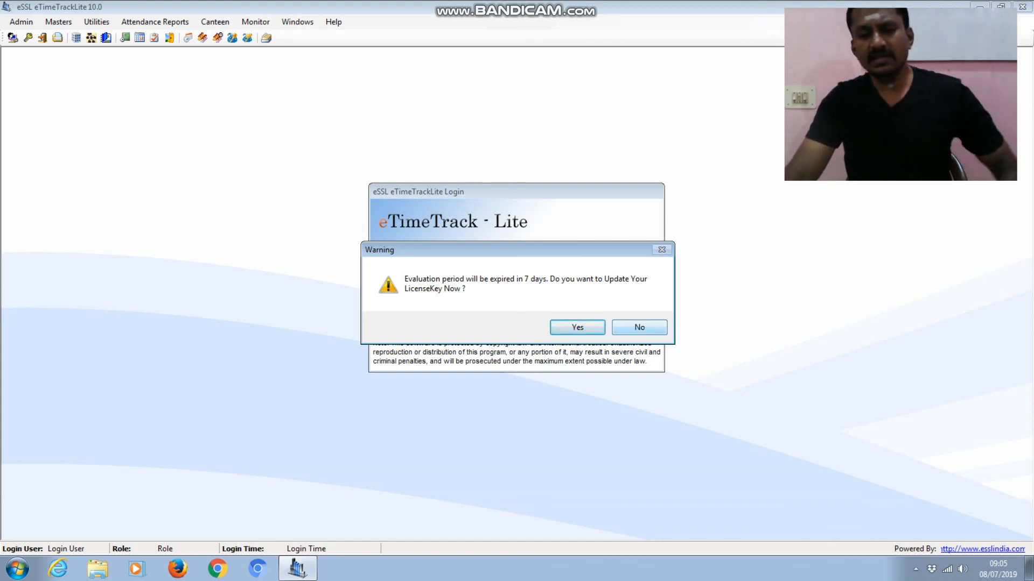
- Decline the licence-key update and open the main window as Admin, briefly checking the Masters menu
{"action": "left_click", "coordinate": [622, 325]}
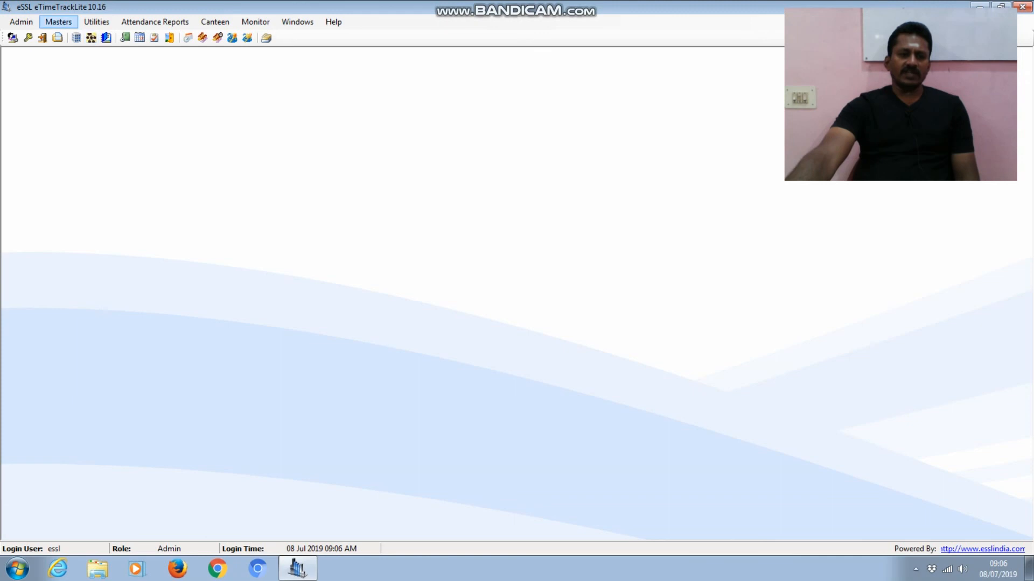
{"action": "left_click", "coordinate": [59, 22]}
{"action": "left_click", "coordinate": [332, 238]}
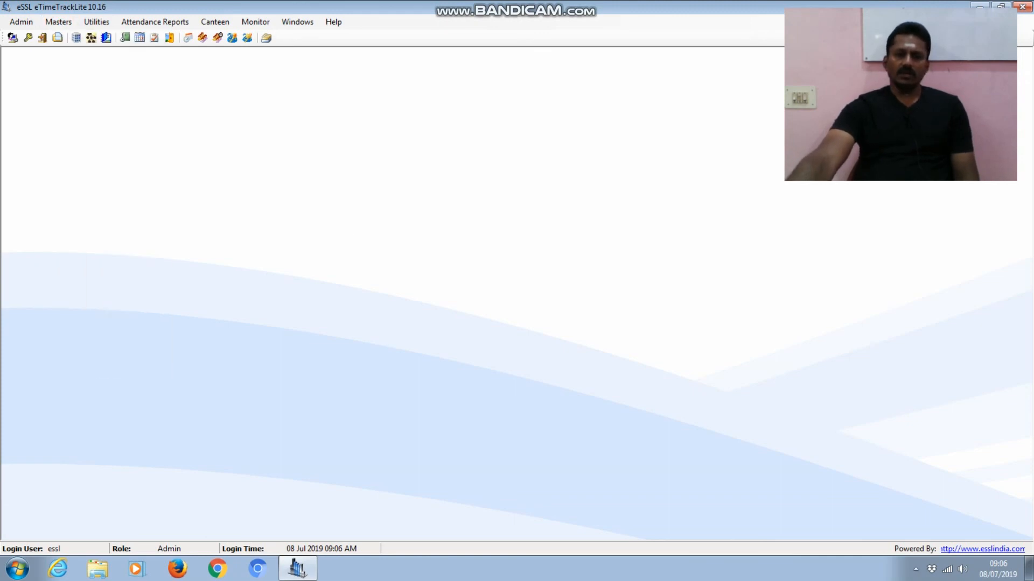